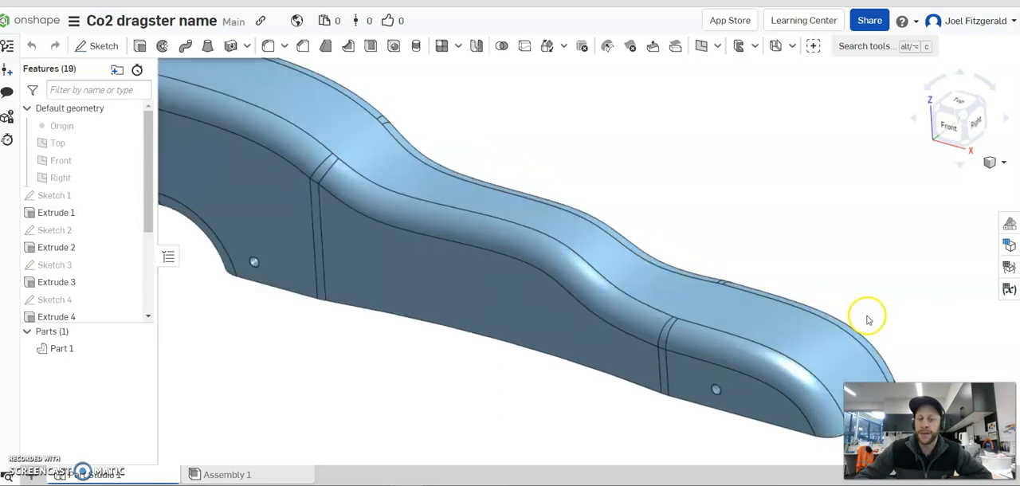
Examine the dragster body from above, underneath and both sides.
scroll(470, 235, down, 1)
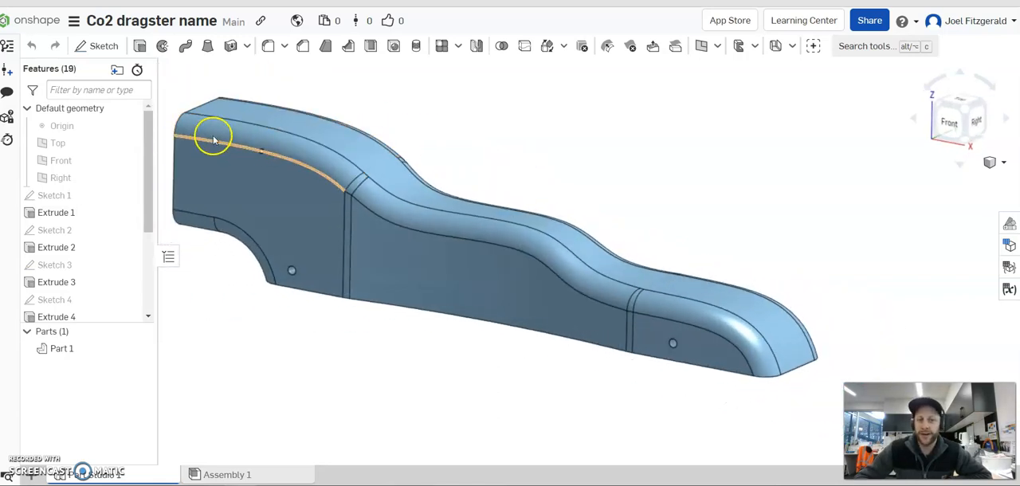
mouse_move(759, 230)
right_down()
mouse_move(731, 218)
mouse_move(738, 232)
mouse_move(699, 189)
mouse_move(715, 207)
mouse_move(706, 226)
mouse_move(749, 230)
mouse_move(751, 253)
mouse_move(741, 258)
right_up()
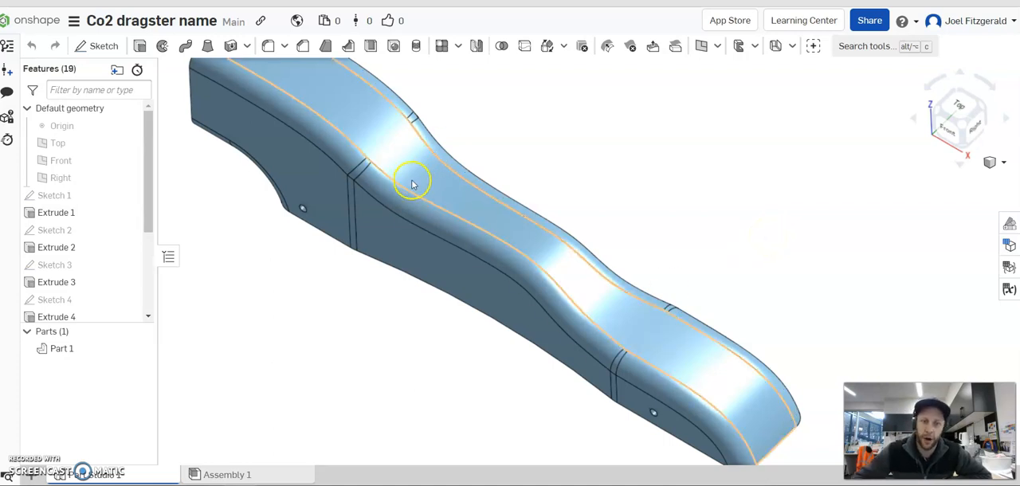
mouse_move(683, 186)
right_down()
mouse_move(667, 146)
mouse_move(633, 150)
mouse_move(649, 104)
mouse_move(563, 138)
right_up()
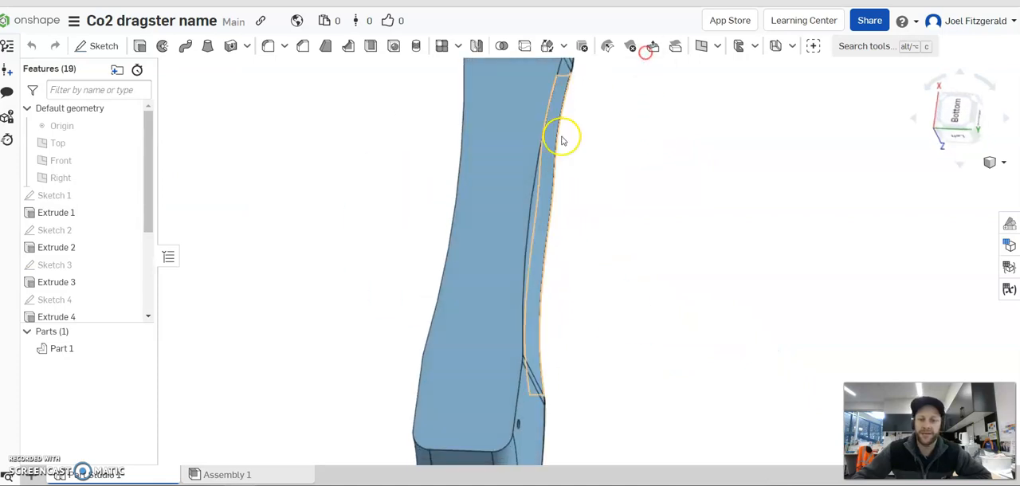
scroll(565, 164, down, 2)
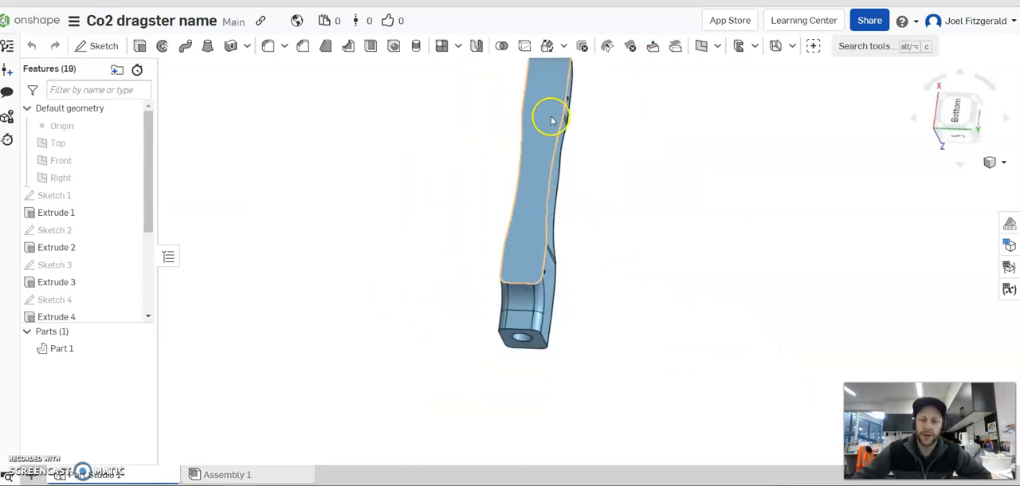
mouse_move(608, 145)
right_down()
mouse_move(636, 252)
mouse_move(608, 218)
mouse_move(604, 235)
right_up()
scroll(589, 209, up, 3)
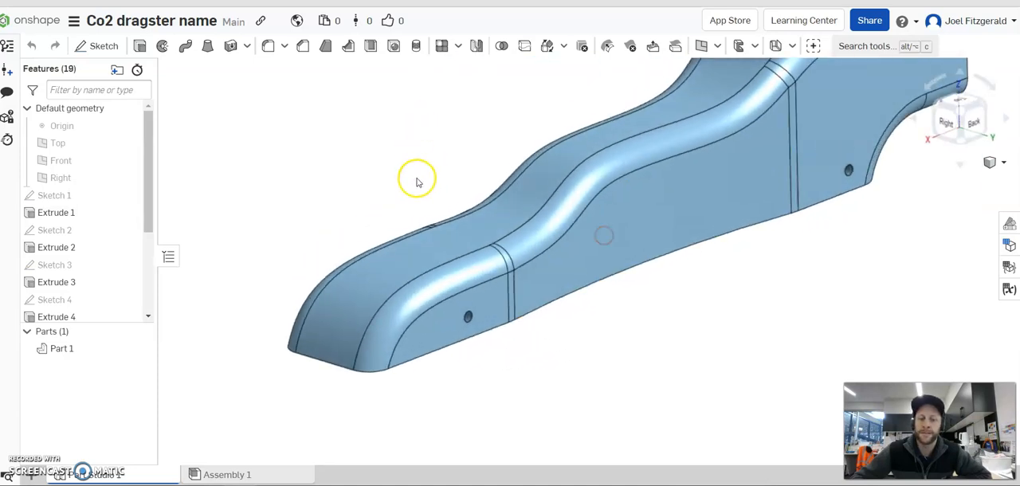
scroll(419, 182, down, 2)
scroll(390, 161, up, 2)
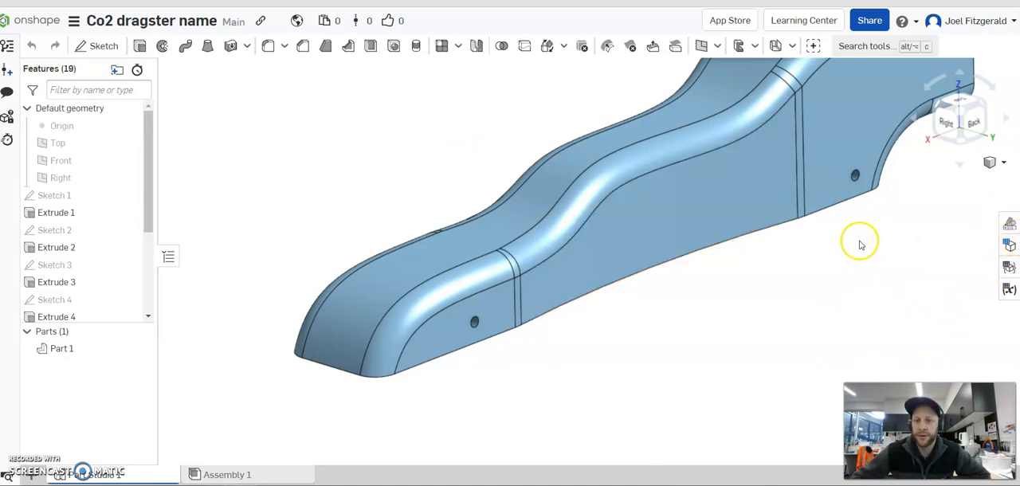
scroll(861, 244, down, 3)
scroll(929, 164, up, 3)
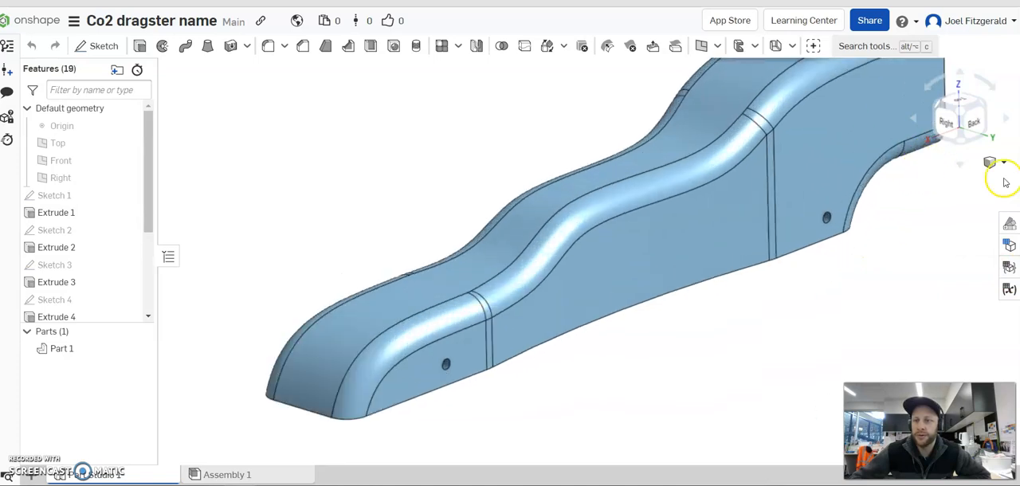
Change Part 1's appearance colour to green 83BC68 and enlarge the modelling area beside the appearance settings.
click(1011, 226)
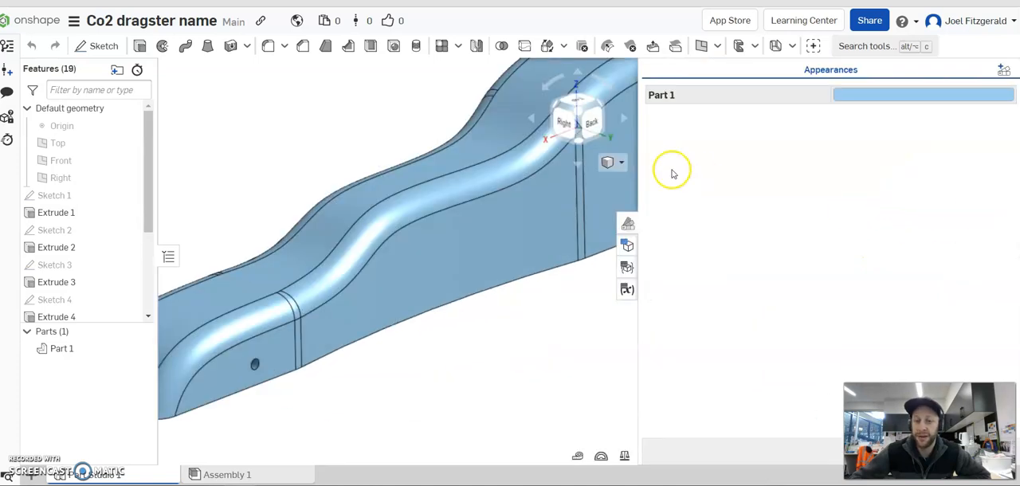
click(877, 96)
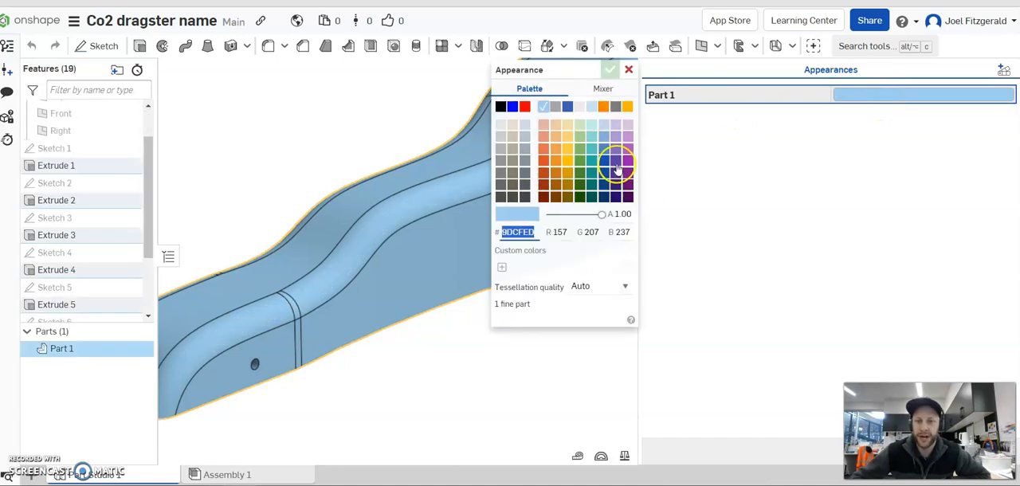
click(579, 150)
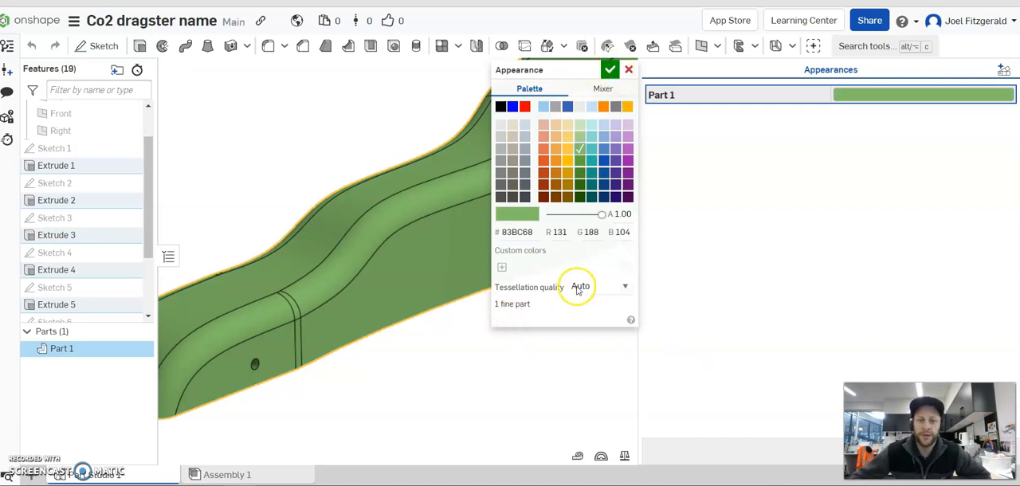
click(607, 72)
scroll(543, 350, down, 4)
scroll(549, 319, up, 2)
scroll(559, 300, down, 2)
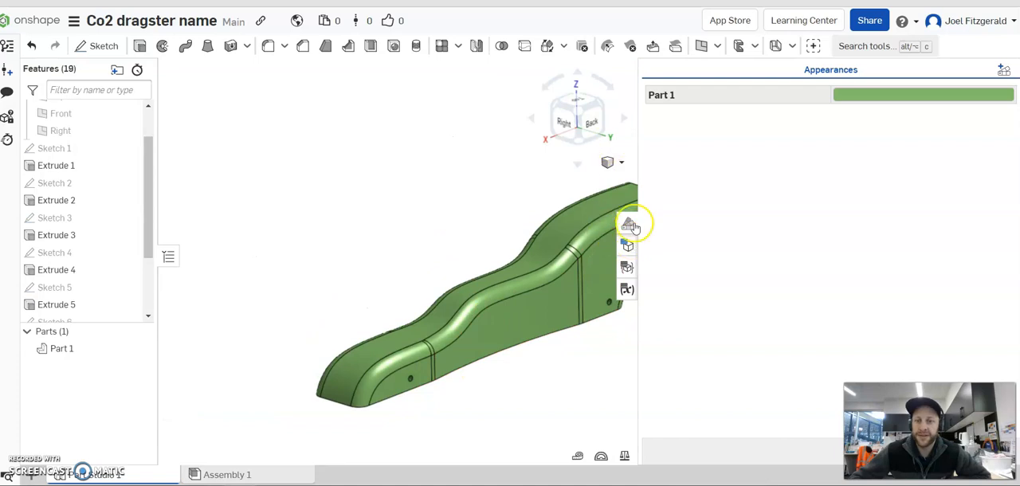
drag(644, 202, 959, 213)
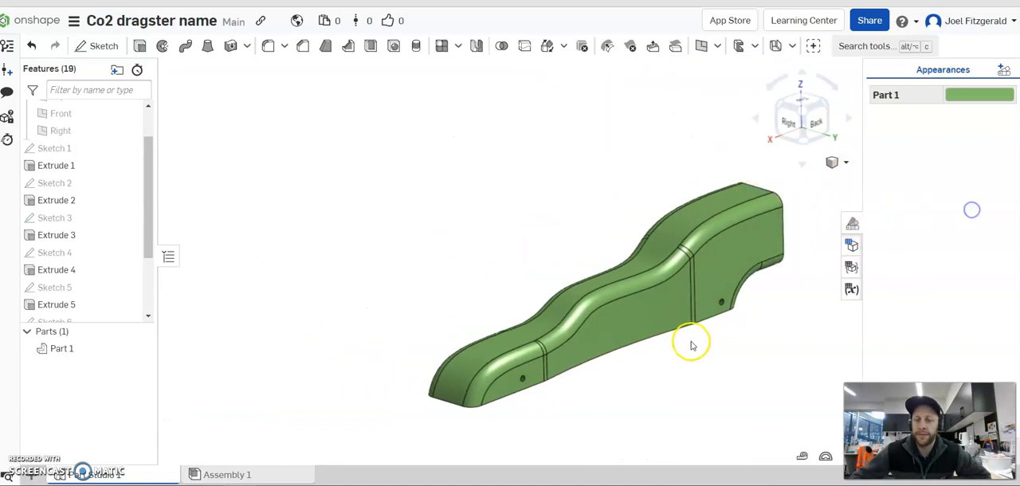
Examine the recoloured dragster body in side profile, including the axle holes and the bottom edge.
scroll(693, 382, up, 2)
mouse_move(694, 386)
right_down()
mouse_move(651, 367)
mouse_move(539, 356)
mouse_move(560, 348)
mouse_move(615, 398)
mouse_move(611, 383)
right_up()
scroll(672, 339, up, 2)
scroll(673, 367, down, 3)
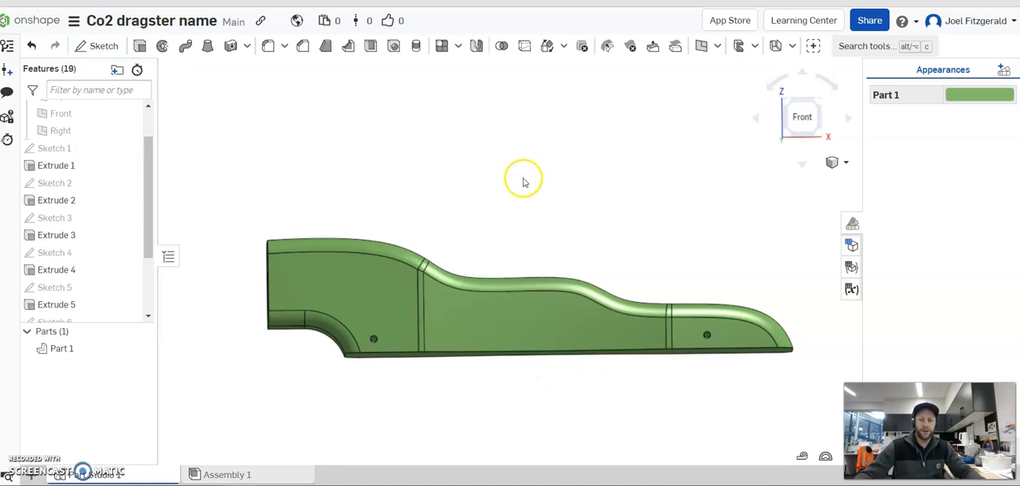
right_drag(523, 179, 514, 180)
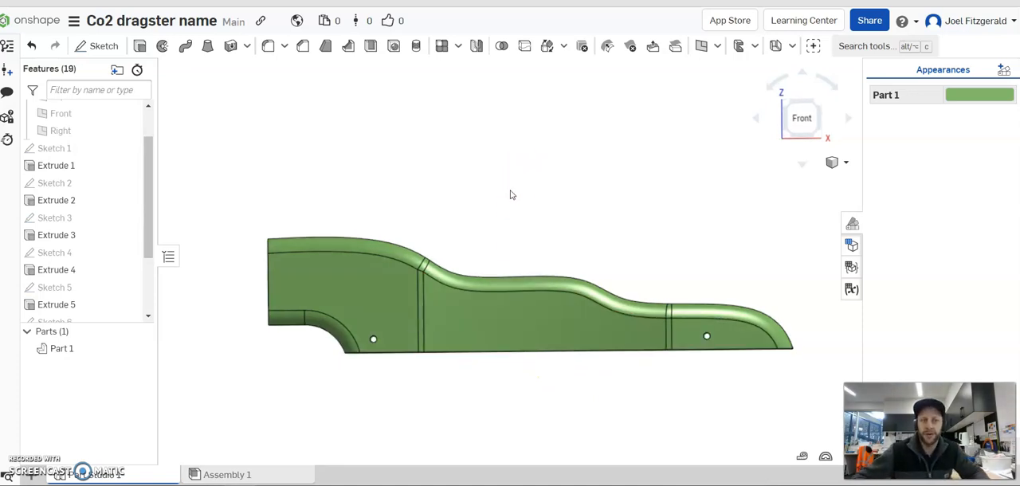
scroll(581, 376, up, 2)
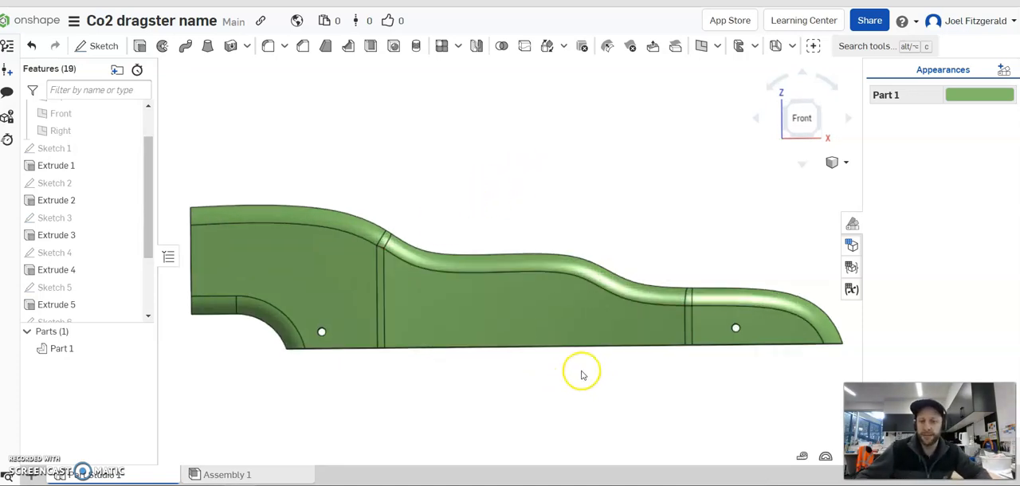
scroll(476, 380, down, 1)
scroll(575, 455, up, 1)
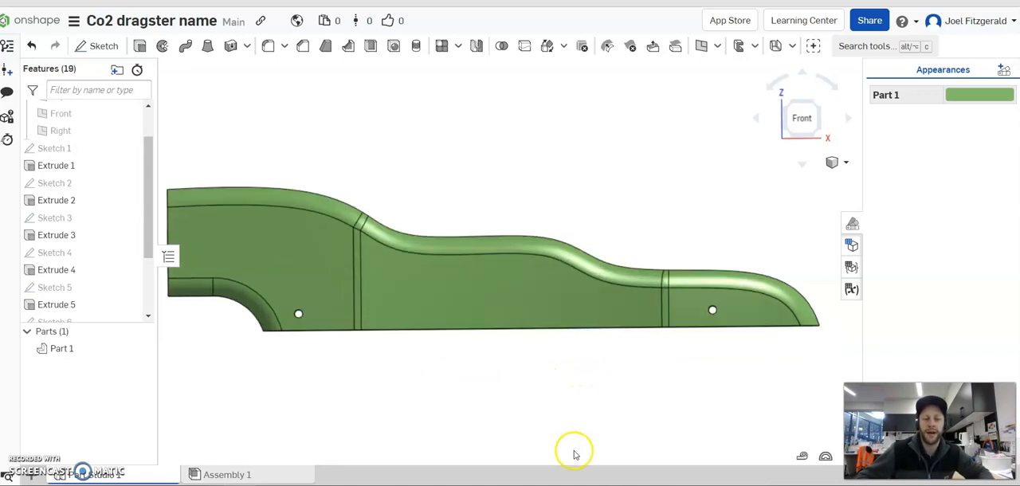
scroll(553, 409, down, 1)
right_drag(540, 414, 550, 389)
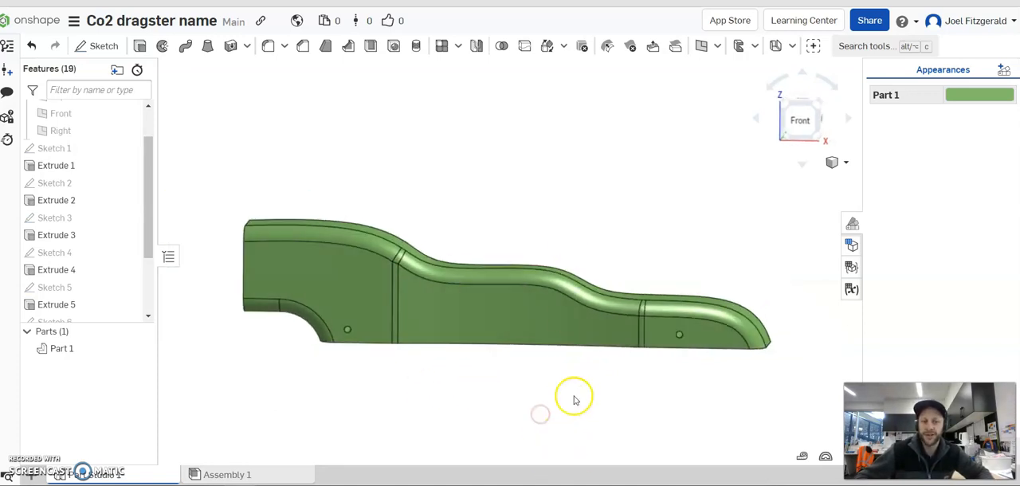
Start a sketch on the body's rear side face and draw a circle about 29 mm in diameter centred on the rear axle hole.
click(84, 49)
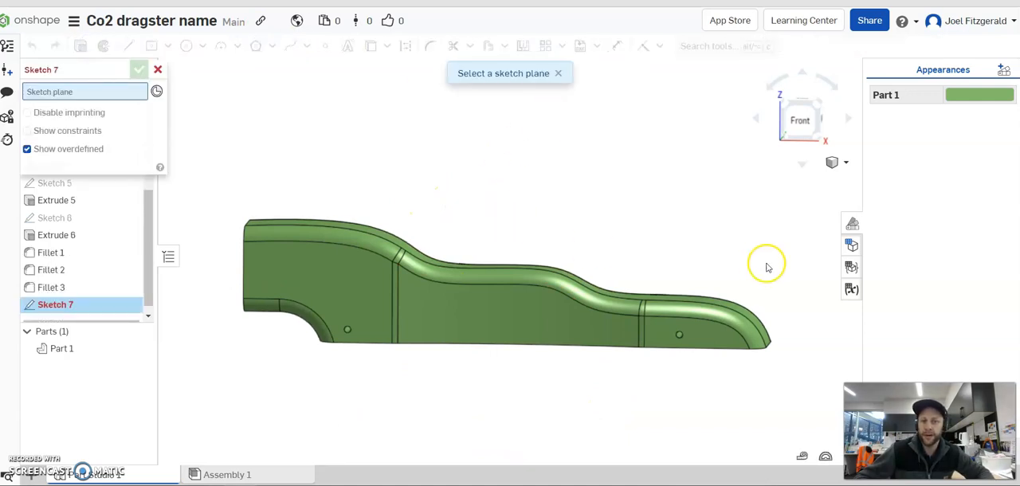
click(342, 289)
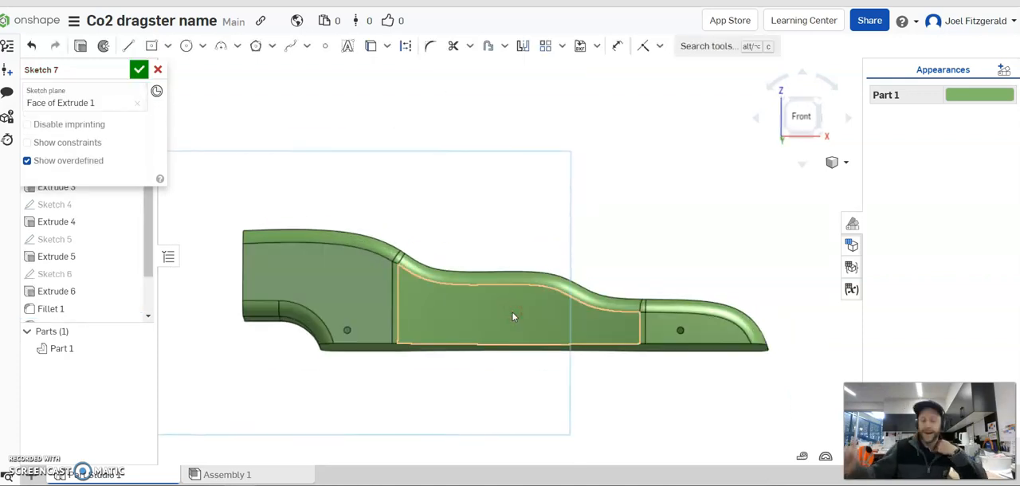
click(185, 46)
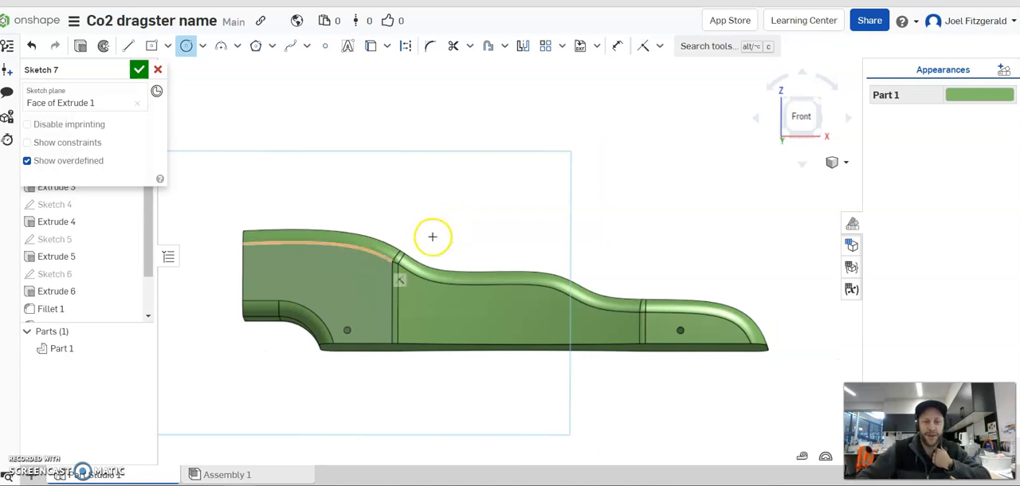
scroll(348, 335, up, 5)
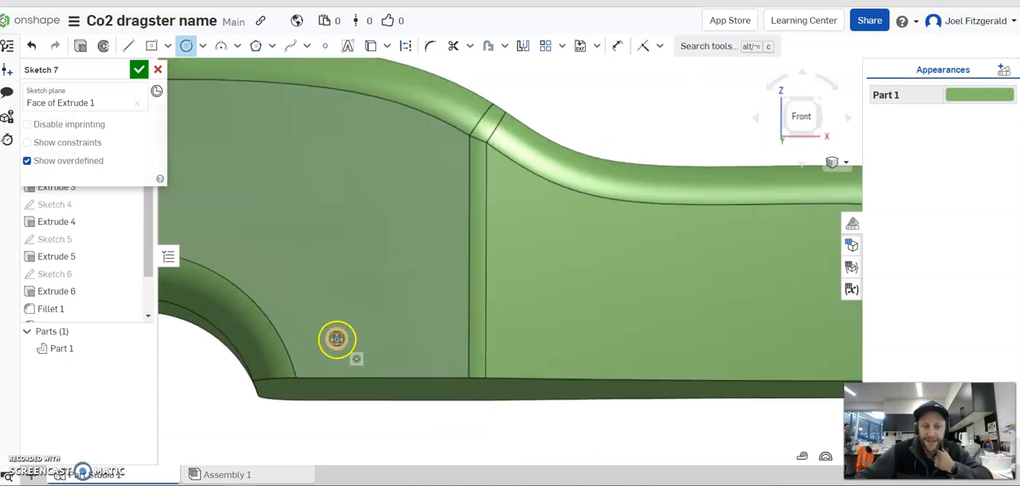
right_drag(390, 289, 389, 294)
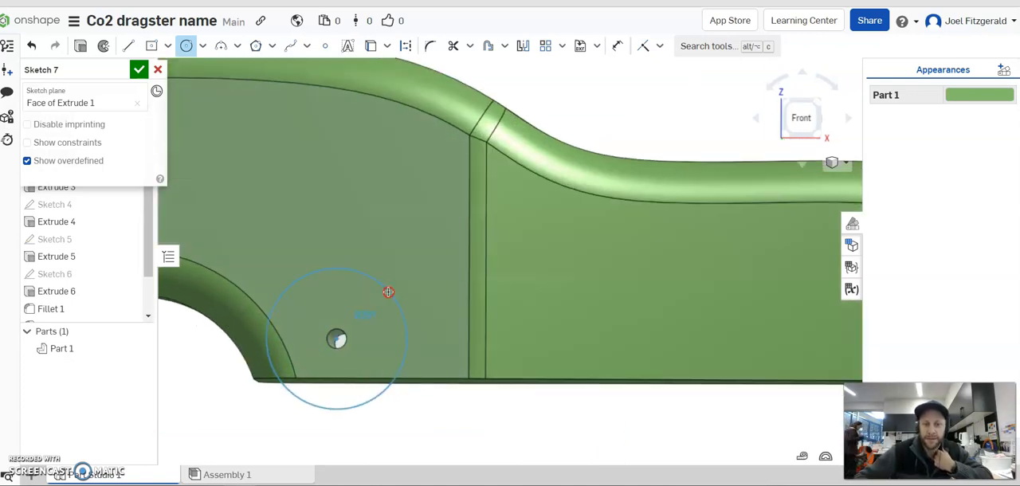
click(393, 273)
Draw a second circle about 23 mm in diameter centred on the front axle hole.
scroll(449, 284, down, 3)
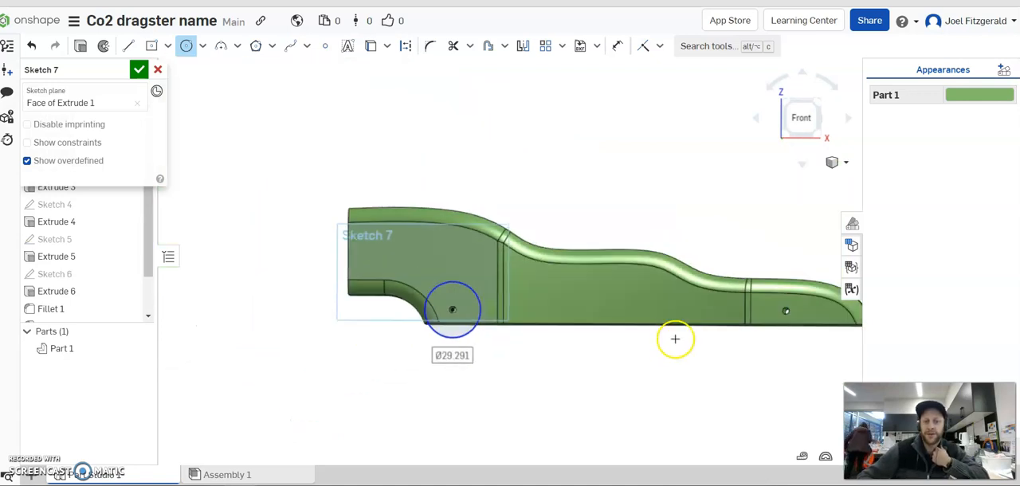
scroll(749, 316, up, 2)
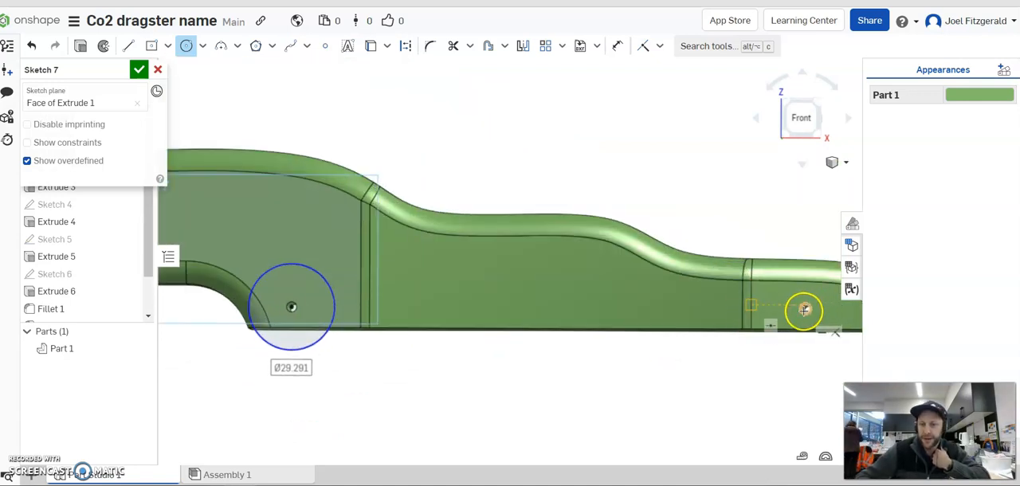
scroll(803, 309, up, 2)
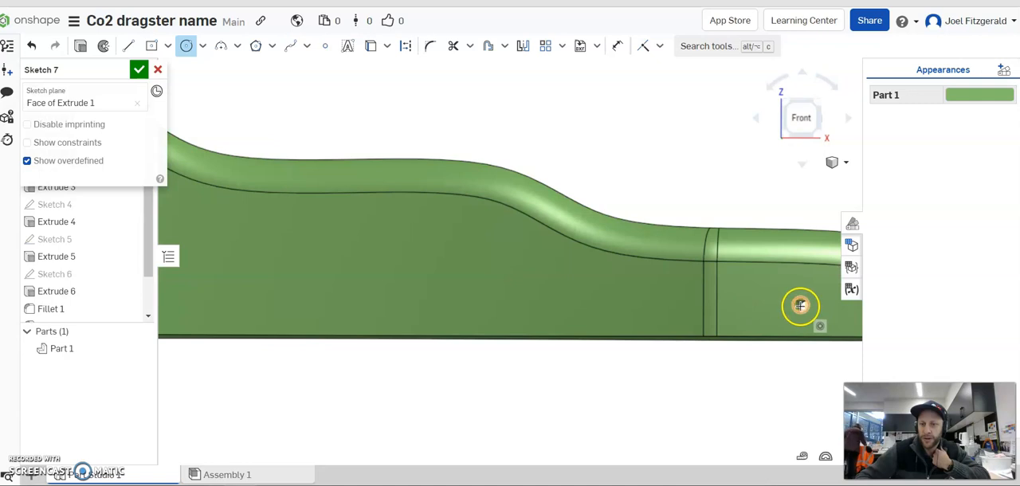
click(800, 304)
click(747, 300)
Dimension the rear wheel circle's diameter and set it to 40 mm.
click(618, 45)
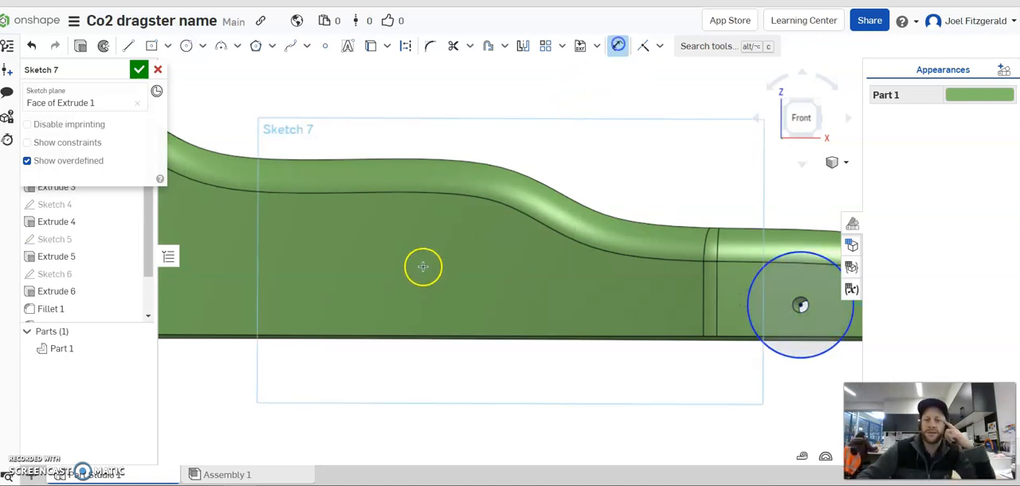
scroll(421, 266, down, 1)
click(229, 257)
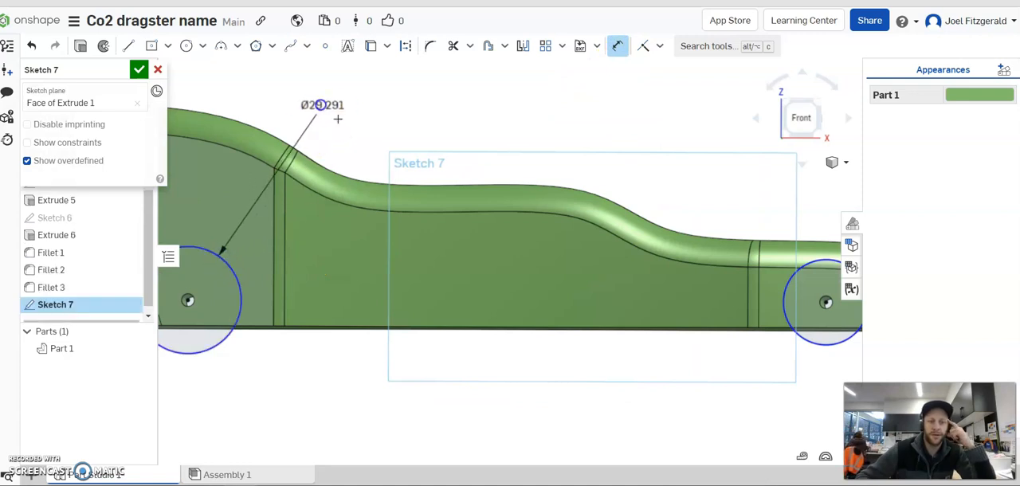
click(322, 104)
text(40)
key(Return)
Dimension the front wheel circle's diameter and set it to 35 mm.
scroll(444, 241, down, 2)
scroll(675, 230, up, 3)
click(706, 254)
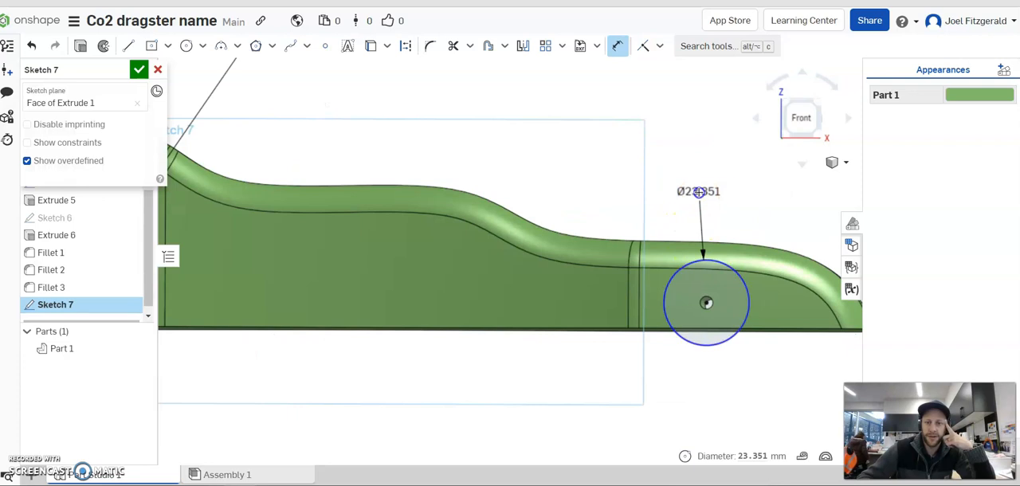
click(699, 192)
text(35)
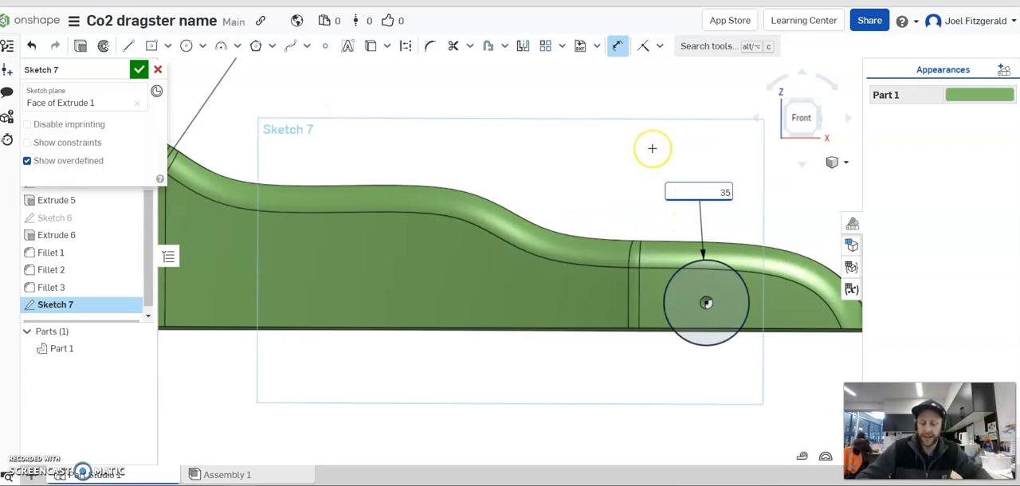
key(Return)
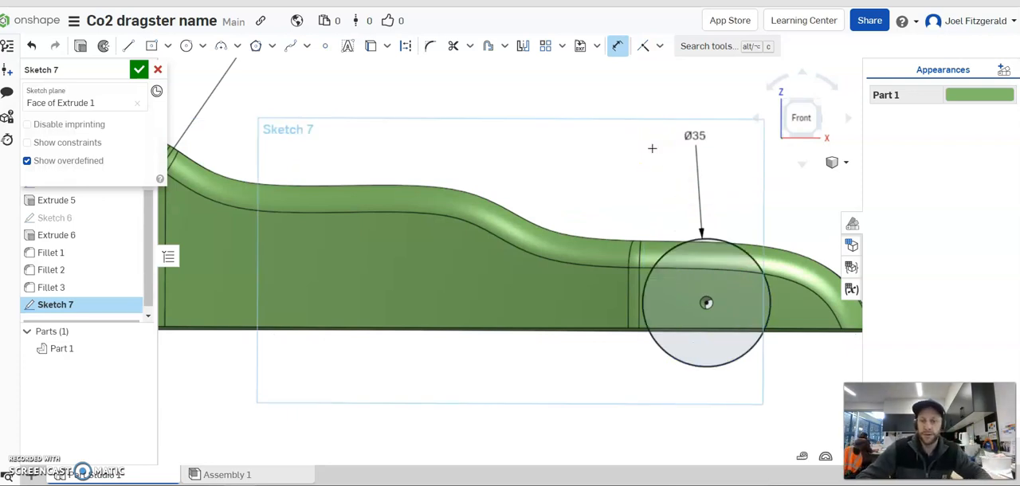
Check how far both wheel circles extend below the body's underside and finish the sketch.
scroll(582, 199, down, 3)
right_drag(492, 132, 496, 168)
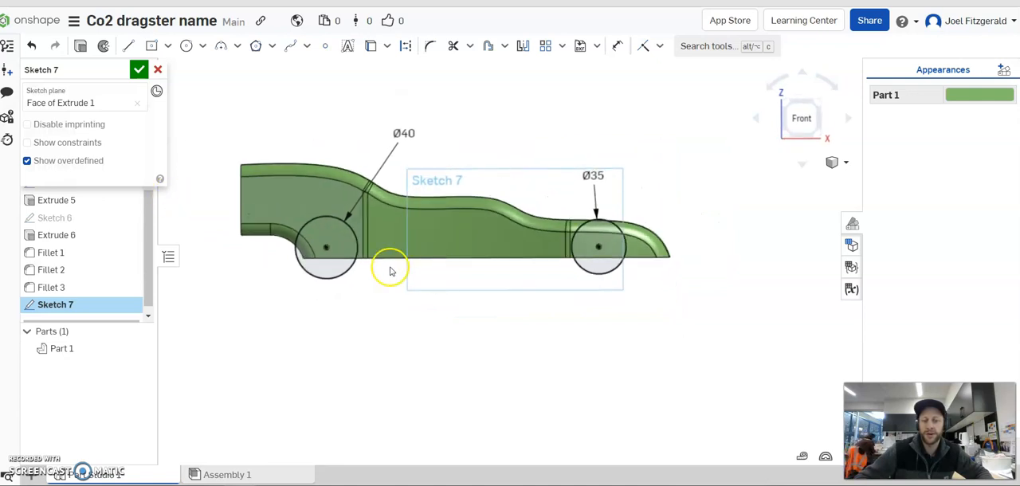
scroll(353, 264, up, 2)
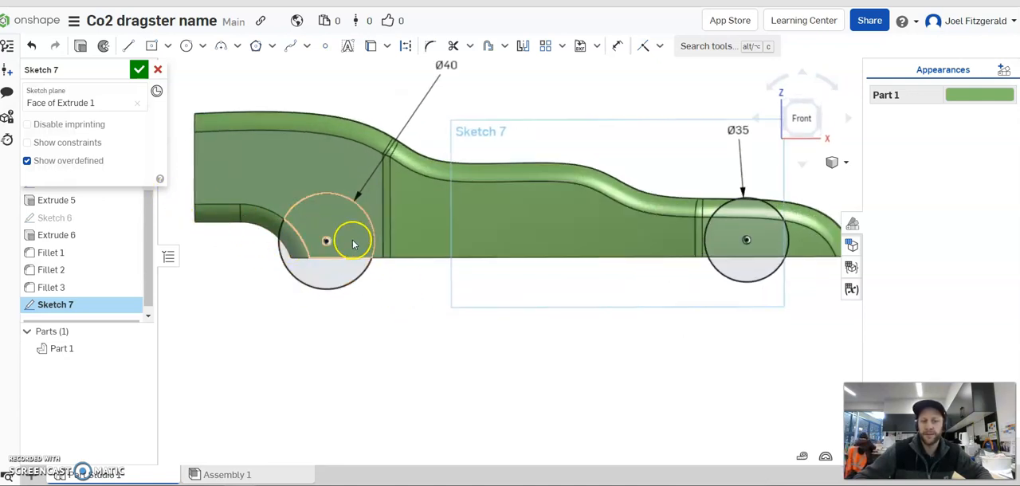
scroll(517, 276, down, 1)
scroll(705, 165, up, 1)
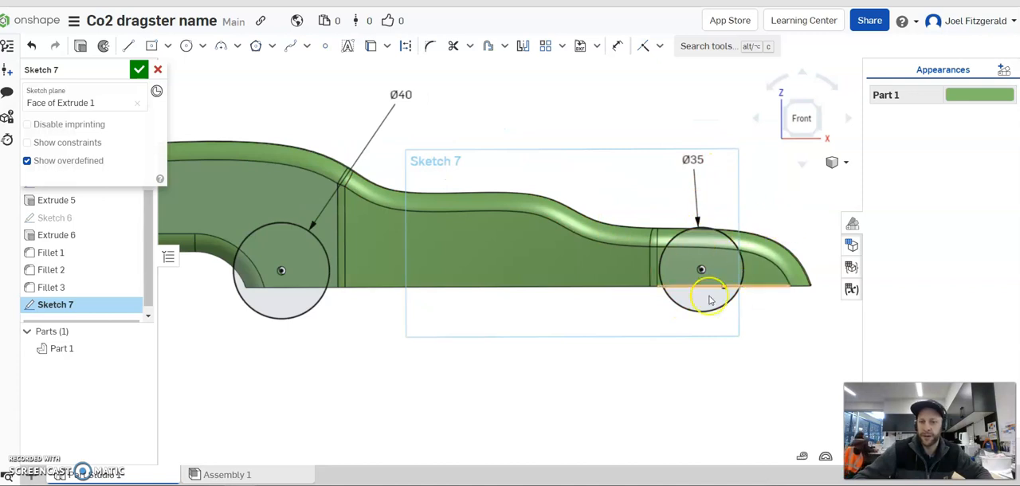
scroll(732, 248, up, 2)
scroll(542, 204, down, 3)
mouse_move(542, 205)
right_down()
mouse_move(469, 191)
mouse_move(478, 205)
mouse_move(469, 209)
mouse_move(478, 203)
mouse_move(485, 223)
mouse_move(494, 217)
right_up()
mouse_move(315, 287)
right_down()
mouse_move(282, 258)
mouse_move(611, 256)
mouse_move(615, 274)
right_up()
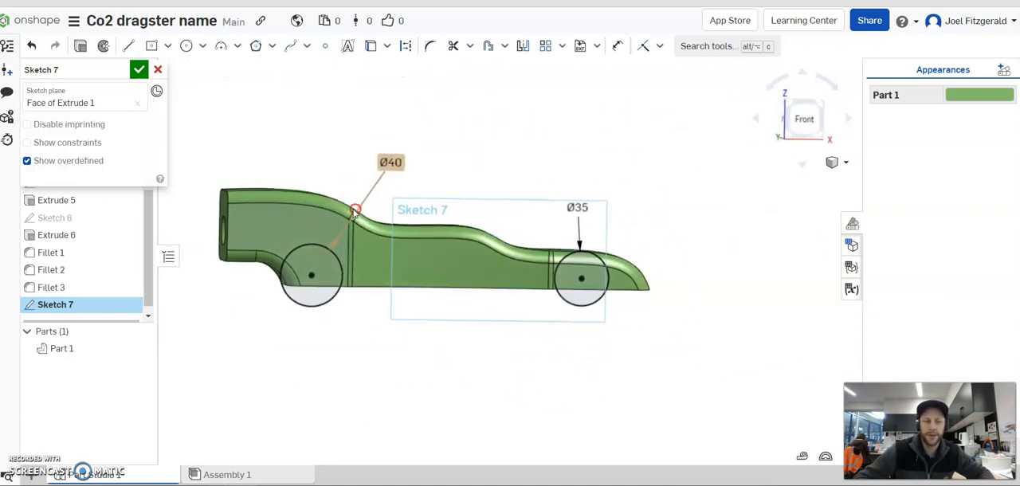
click(140, 71)
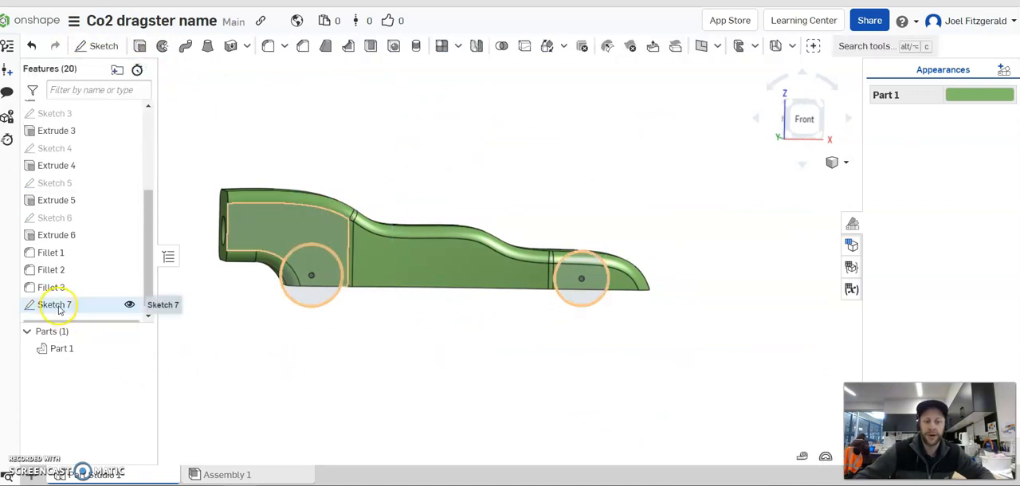
Hide the wheel circle sketch and inspect the bare dragster body from an angled view.
click(129, 307)
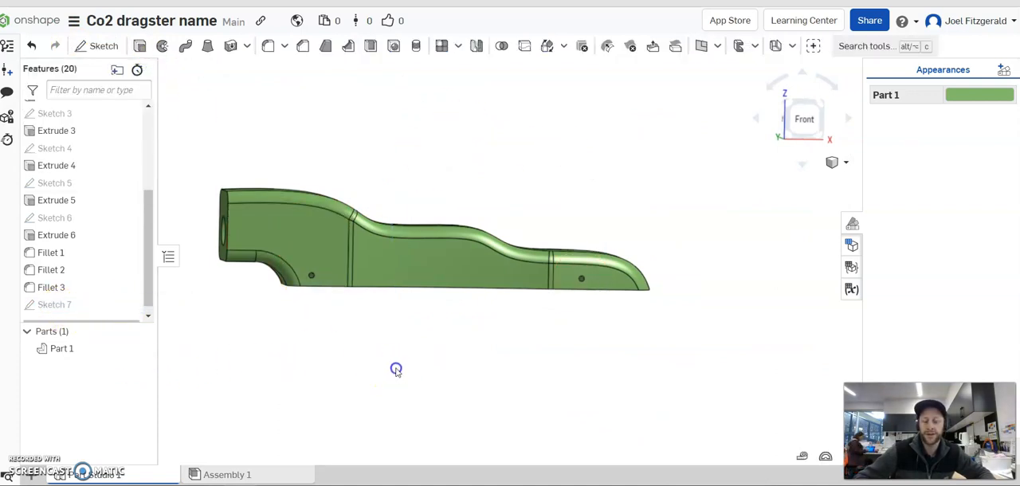
scroll(517, 207, up, 5)
scroll(606, 255, down, 4)
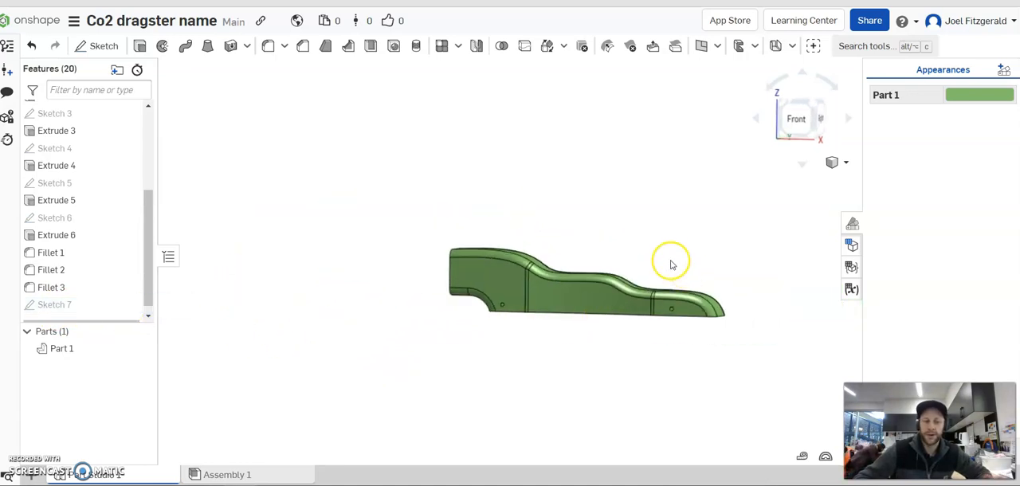
right_drag(669, 250, 667, 269)
scroll(650, 364, up, 3)
scroll(656, 235, down, 1)
scroll(672, 152, up, 3)
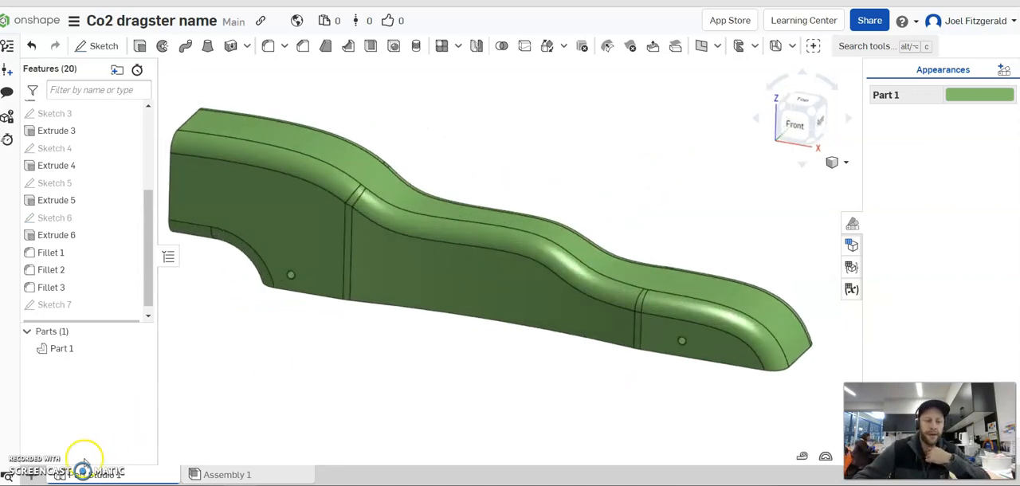
Create a drawing from a custom ISO template in A3 size with third angle projection and no views.
click(32, 477)
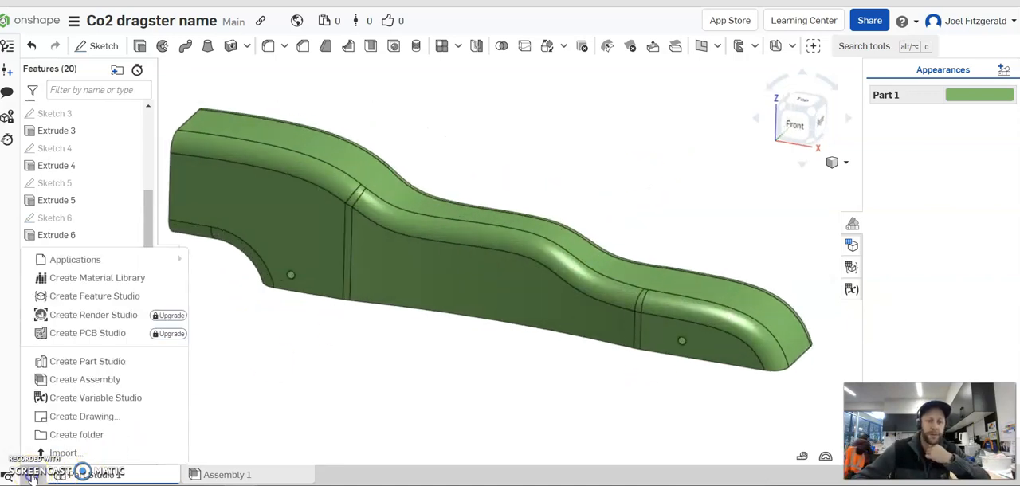
click(84, 418)
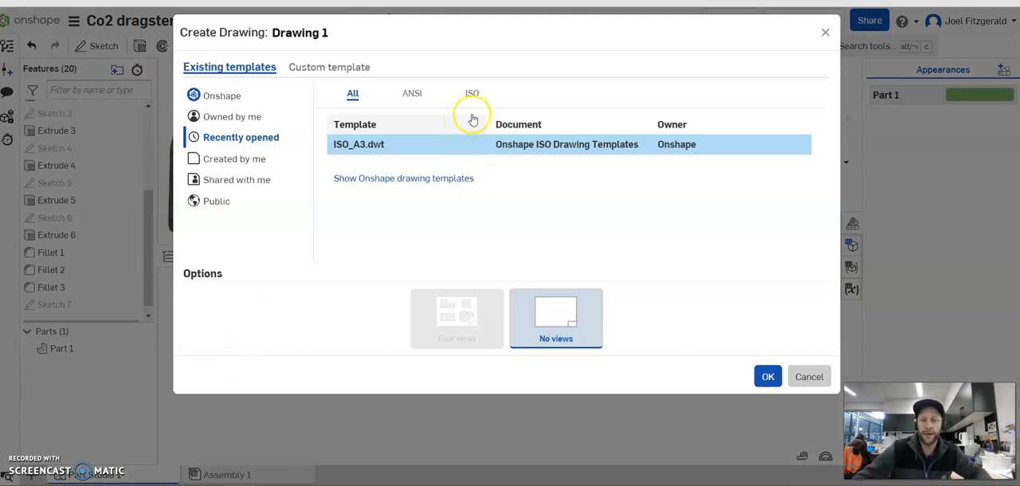
click(316, 70)
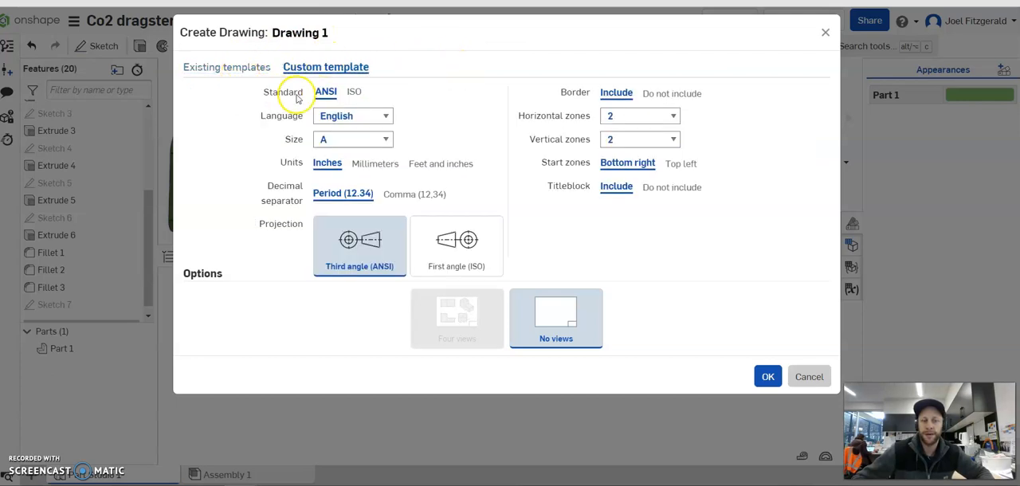
click(355, 93)
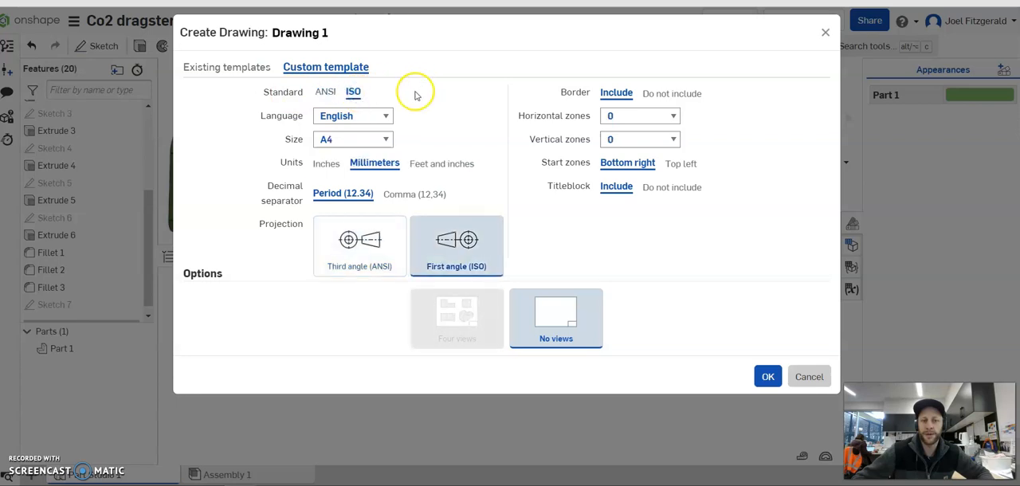
click(385, 140)
click(356, 182)
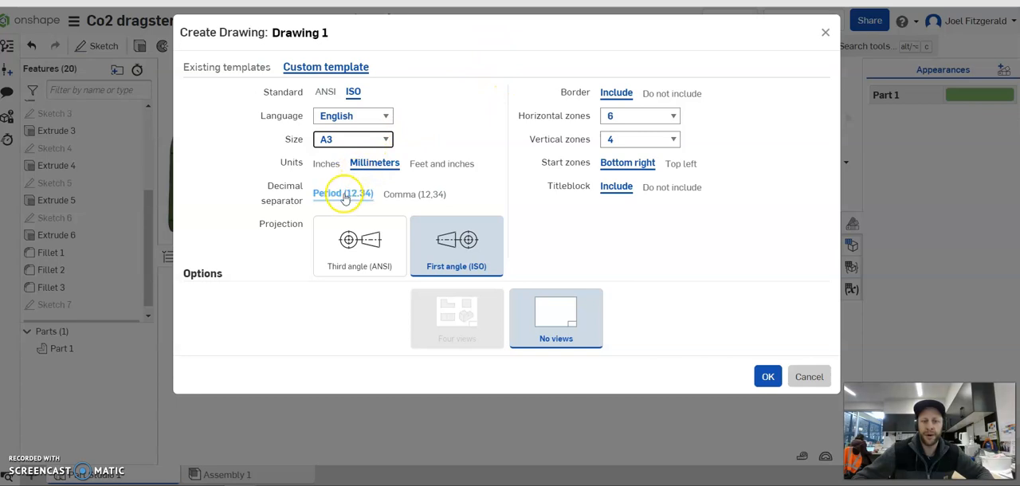
click(357, 248)
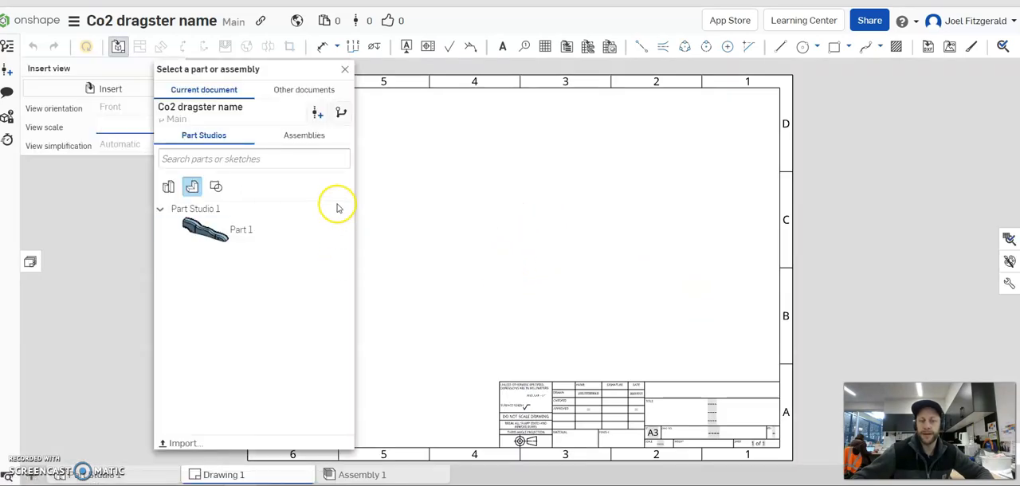
Insert a front view of Part 1 at 1:1 scale in the upper-middle area of the sheet, near its left border.
click(241, 232)
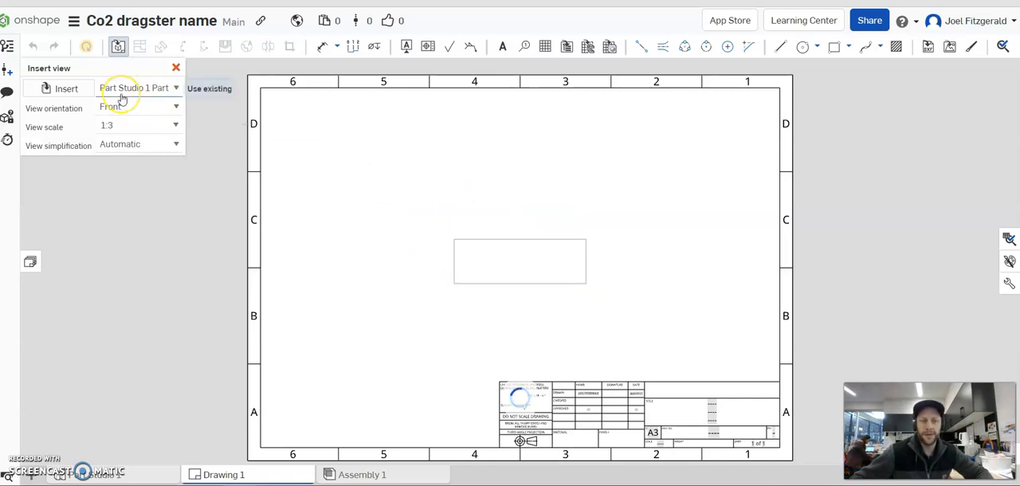
click(176, 127)
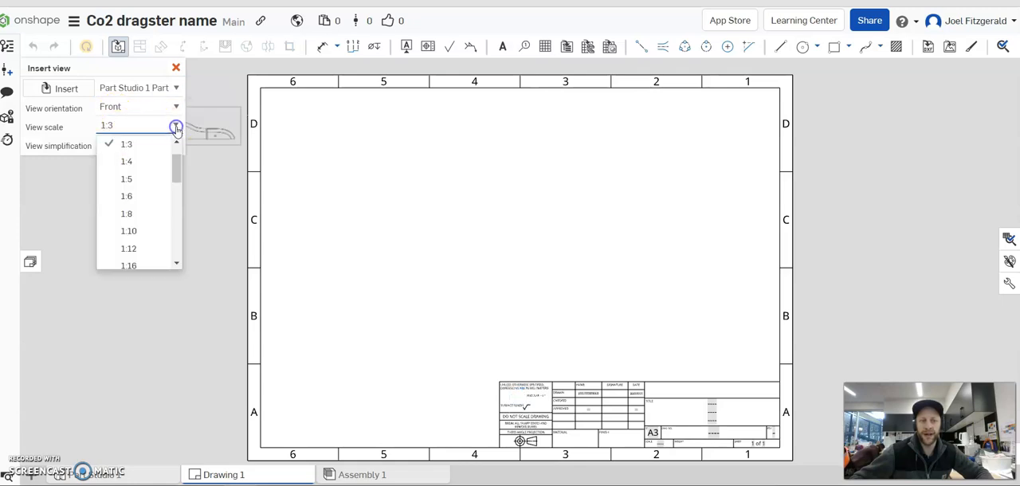
scroll(152, 164, up, 2)
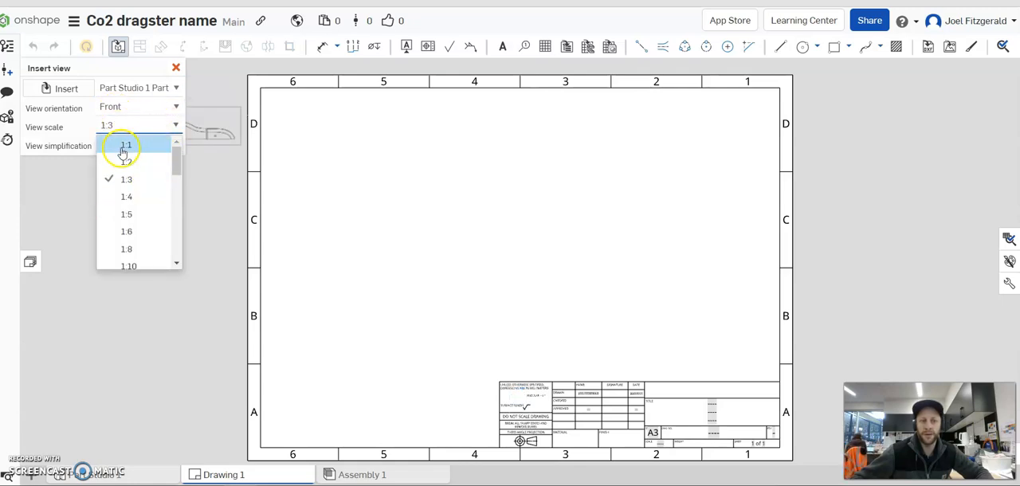
click(124, 146)
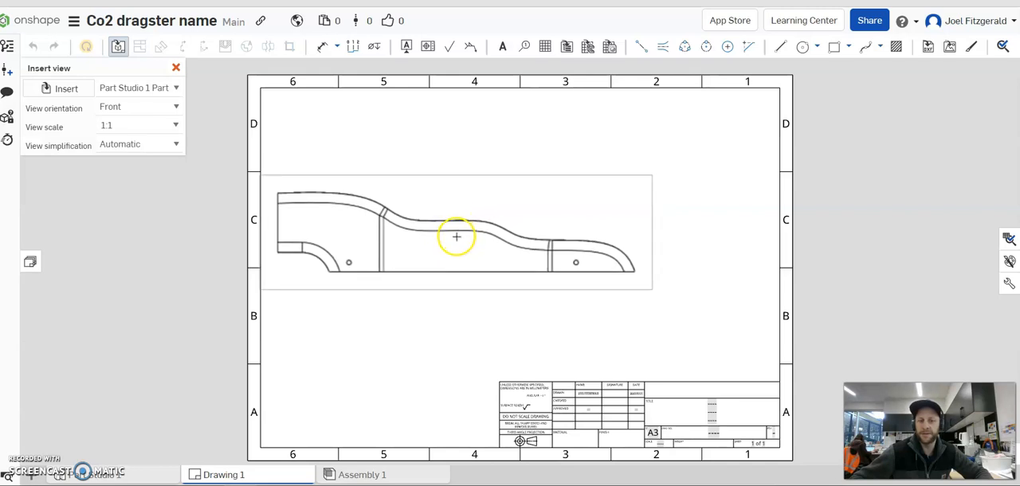
click(459, 234)
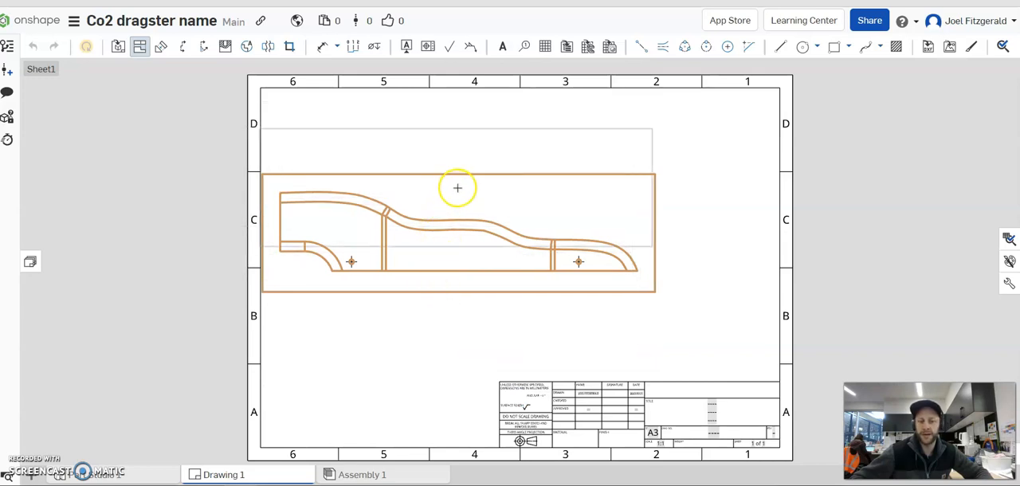
Project top, end and bottom views from the front view, placing them above, to the right of and below it.
click(459, 142)
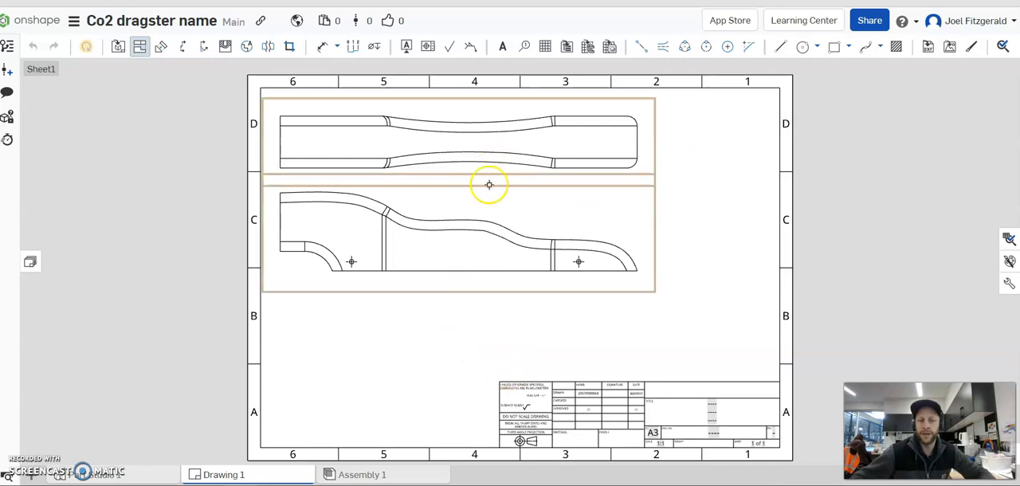
click(643, 203)
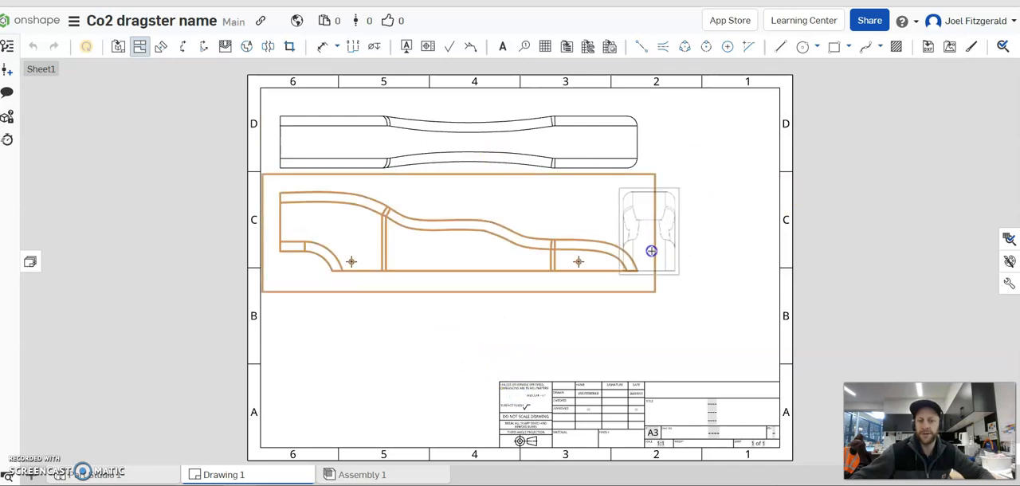
key(Escape)
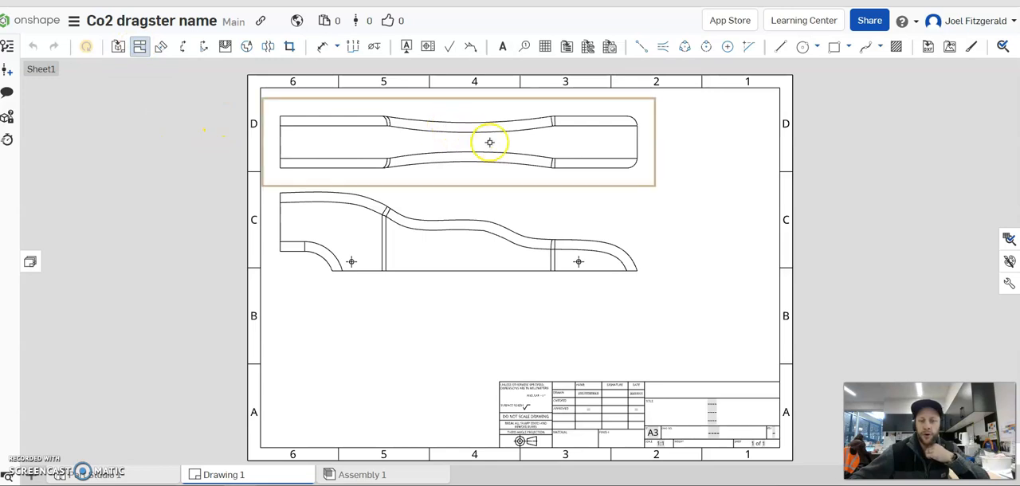
click(593, 206)
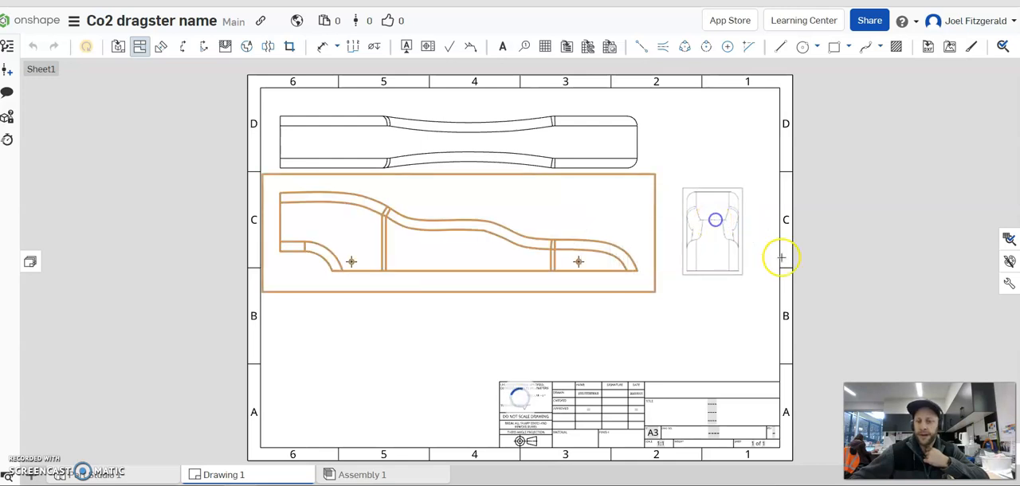
click(640, 212)
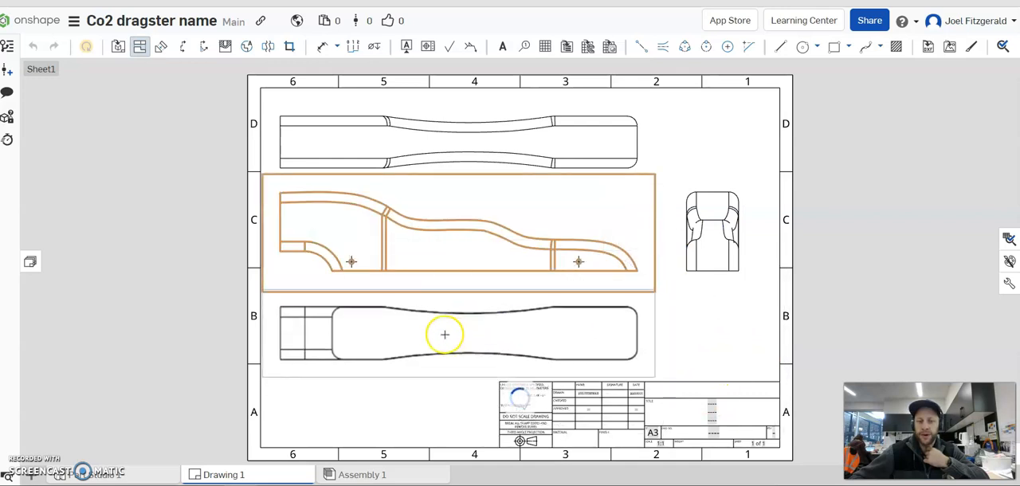
click(435, 335)
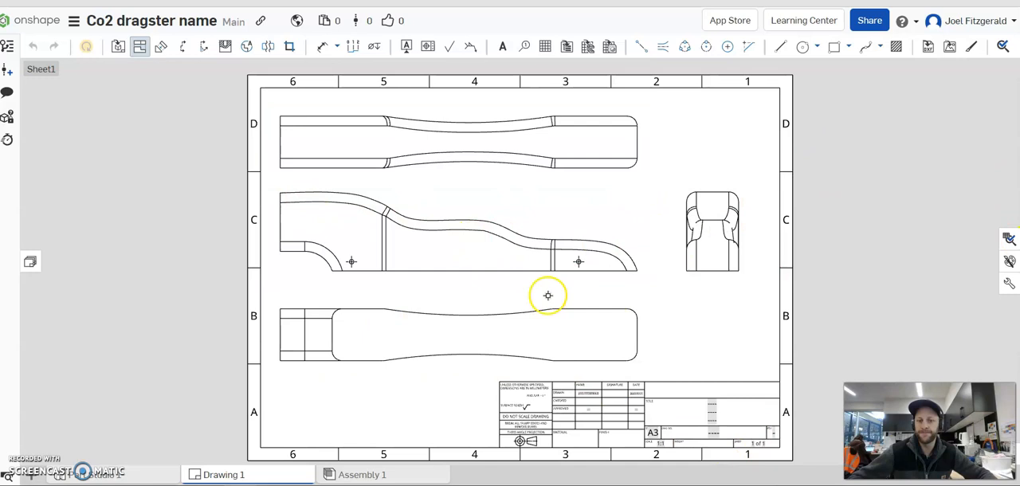
scroll(678, 216, up, 2)
scroll(669, 351, down, 2)
key(Escape)
middle_drag(669, 279, 640, 190)
mouse_move(672, 307)
middle_down()
mouse_move(679, 322)
mouse_move(696, 299)
middle_up()
click(349, 146)
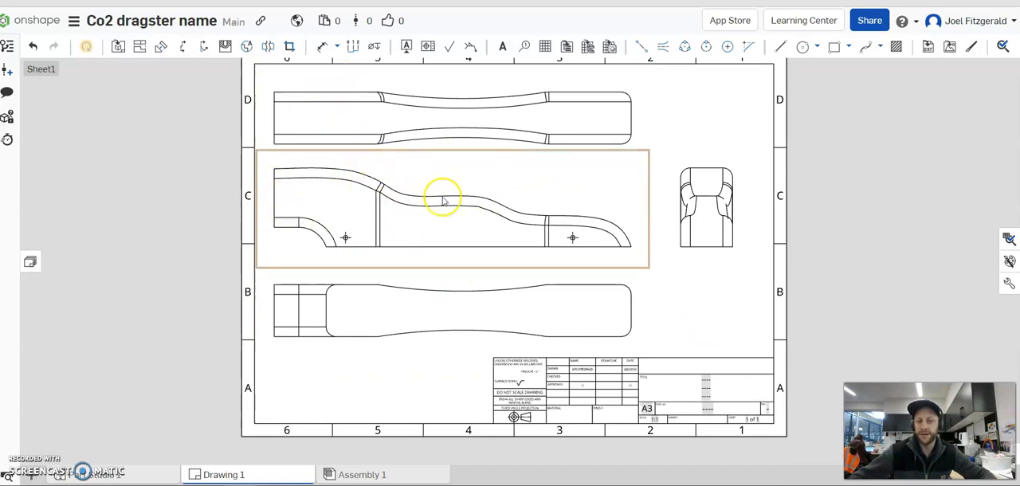
Enter "CO2 Dragster" in the middle title line of the drawing's title block.
scroll(648, 317, up, 2)
middle_drag(720, 279, 685, 228)
scroll(773, 391, up, 3)
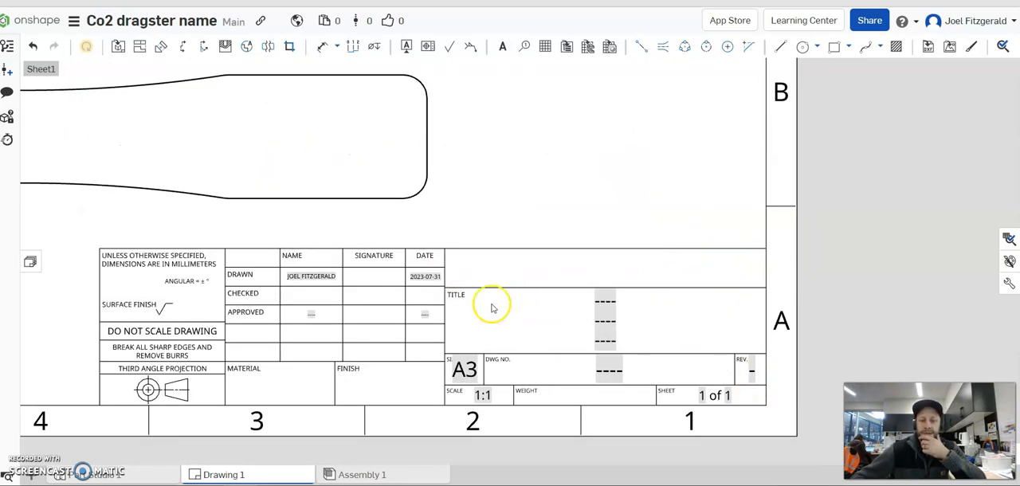
scroll(605, 323, up, 3)
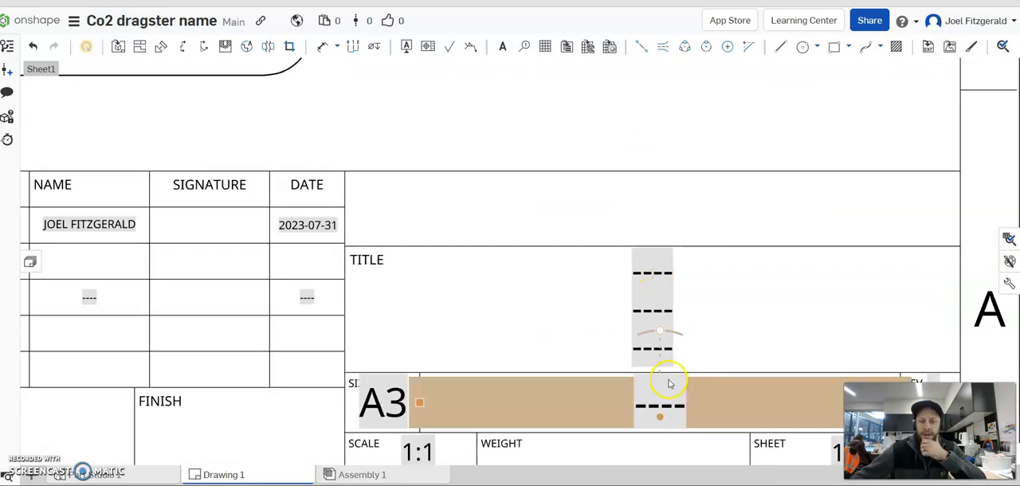
middle_drag(667, 383, 683, 319)
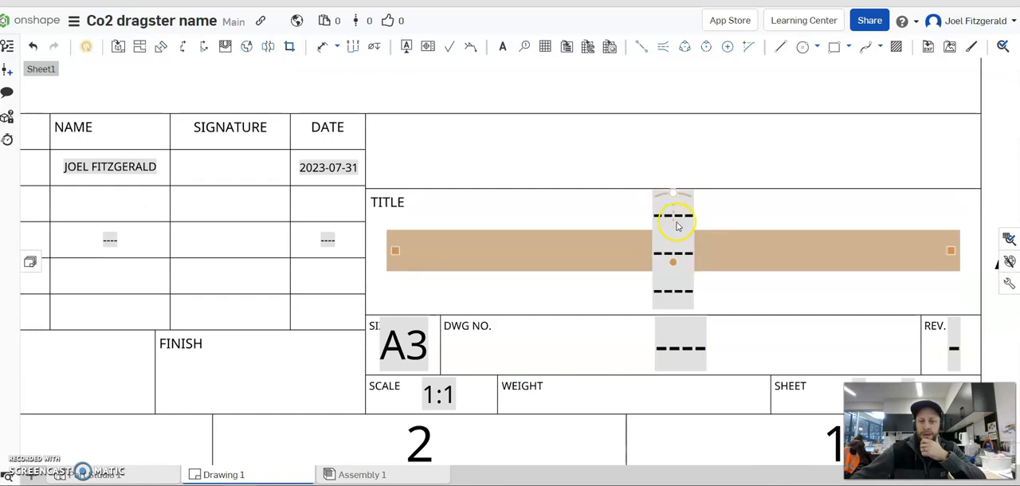
click(617, 218)
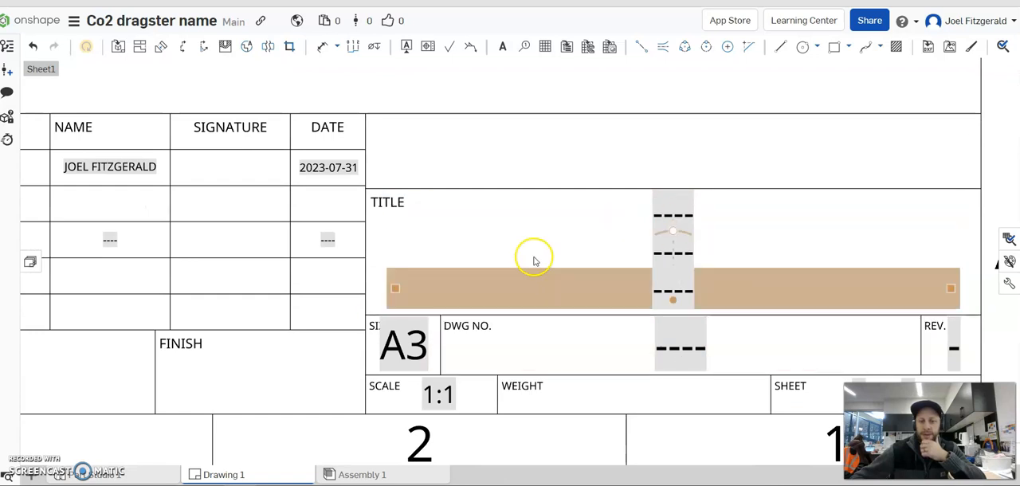
click(671, 214)
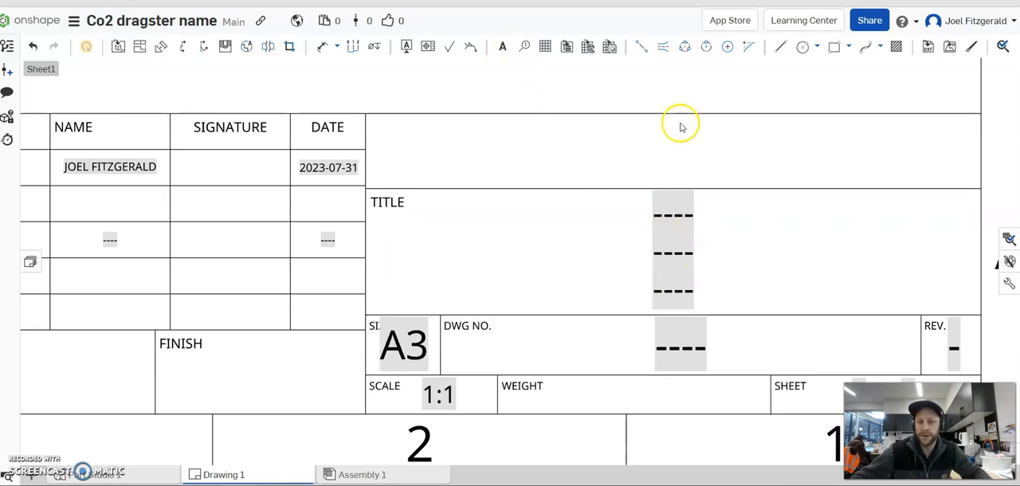
double_click(781, 248)
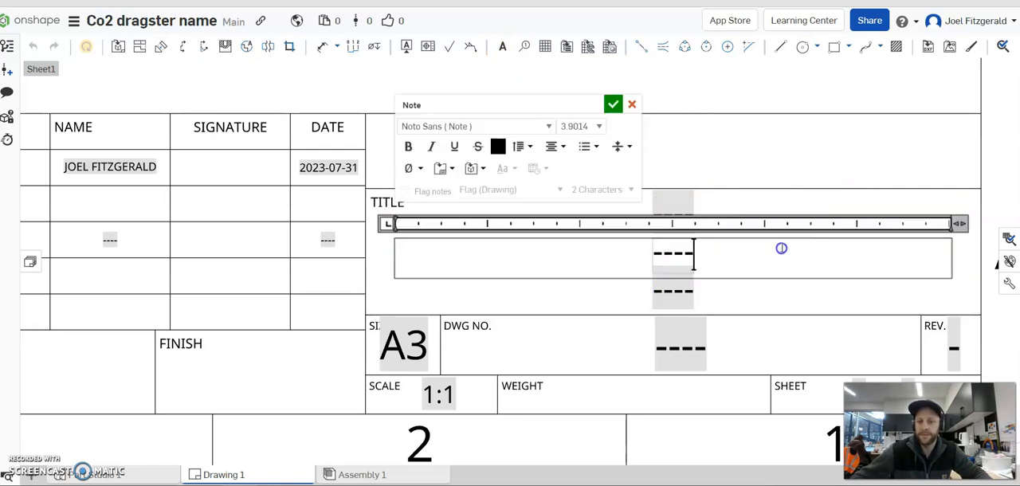
text(CO2 Dragster)
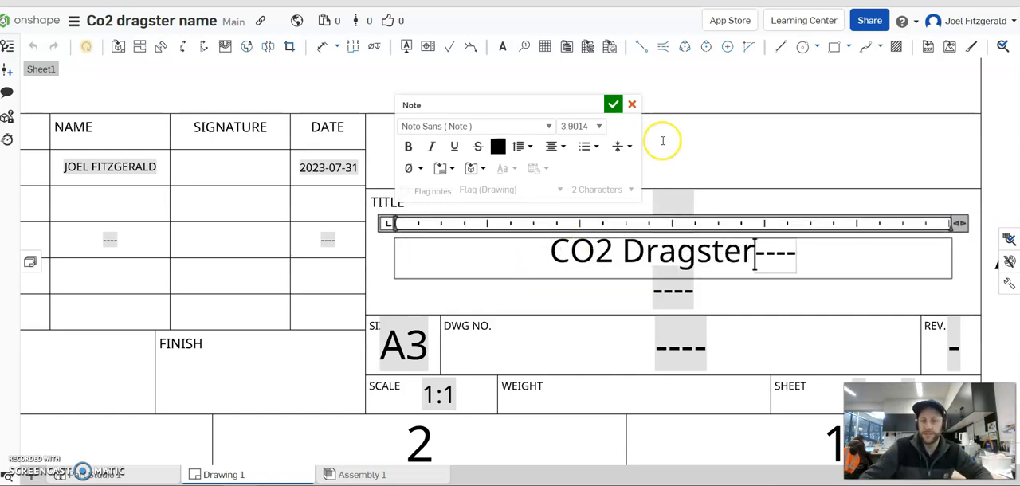
click(713, 98)
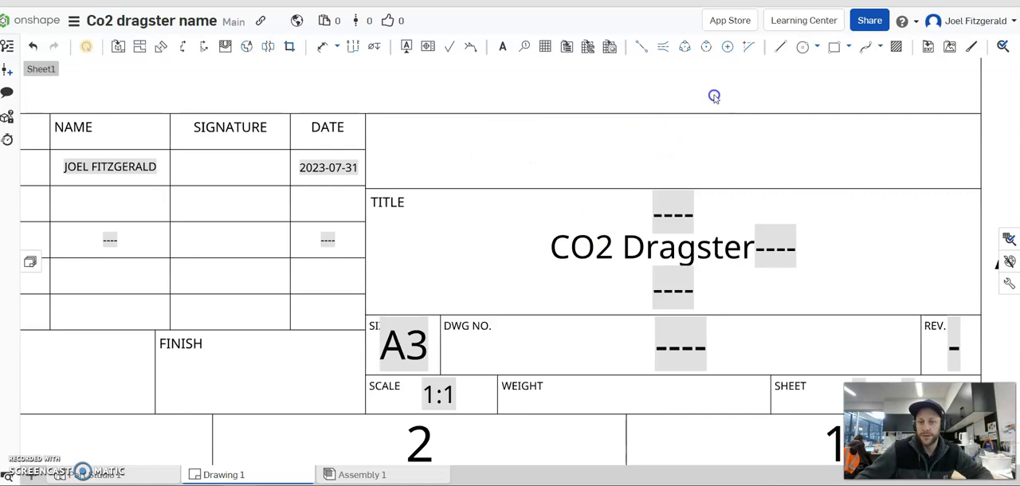
Enter the designer's full name in the third title line of the title block.
double_click(663, 292)
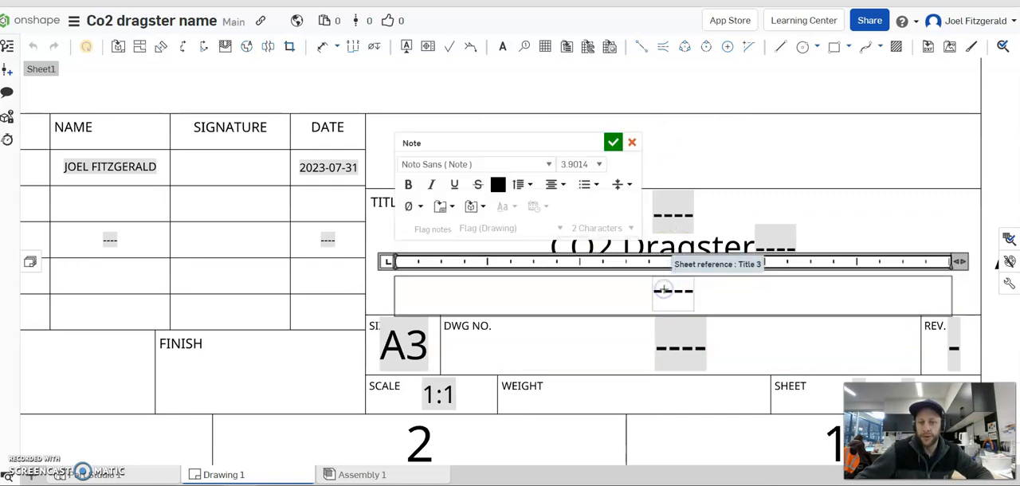
text(Joel Fitzg)
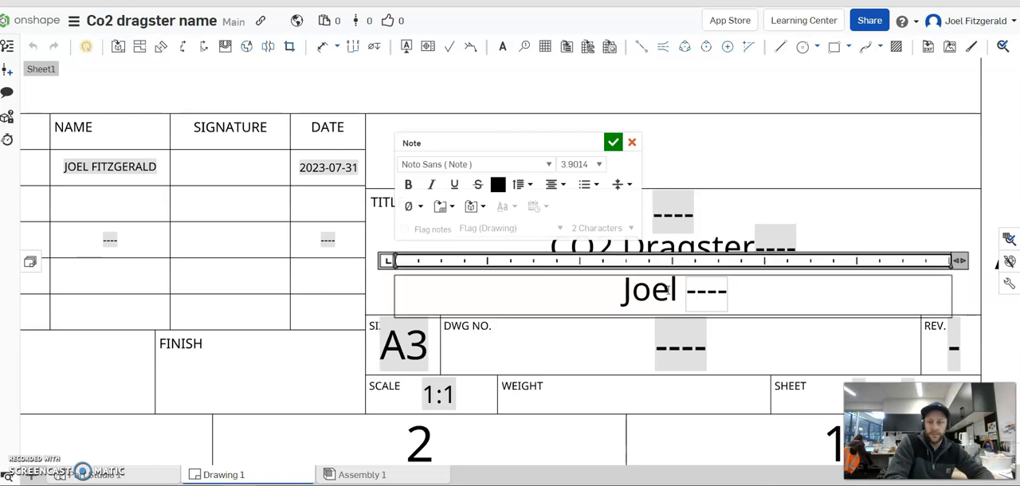
text(erald)
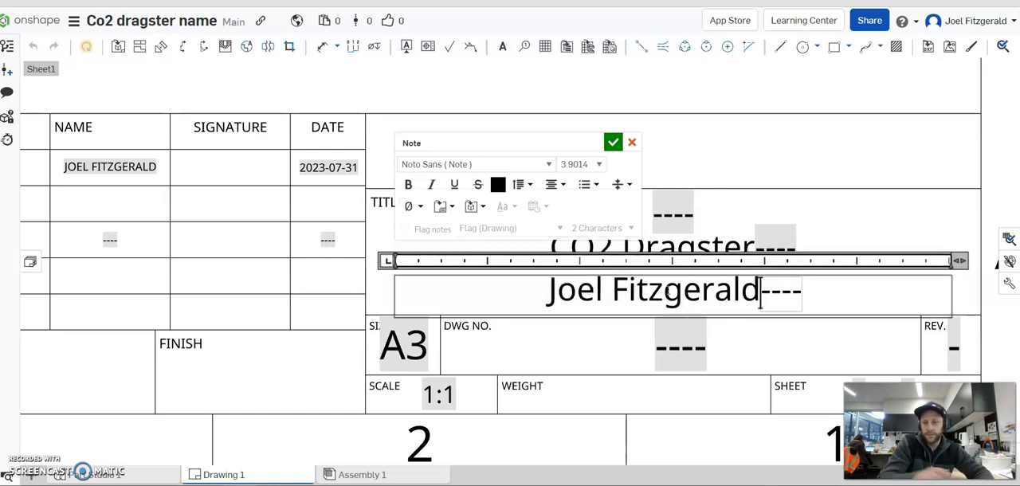
click(635, 102)
Enter 1 in the revision field of the drawing's title block.
scroll(702, 160, down, 1)
mouse_move(684, 151)
middle_down()
mouse_move(680, 130)
mouse_move(757, 148)
middle_up()
mouse_move(374, 212)
middle_down()
mouse_move(449, 194)
mouse_move(473, 203)
middle_up()
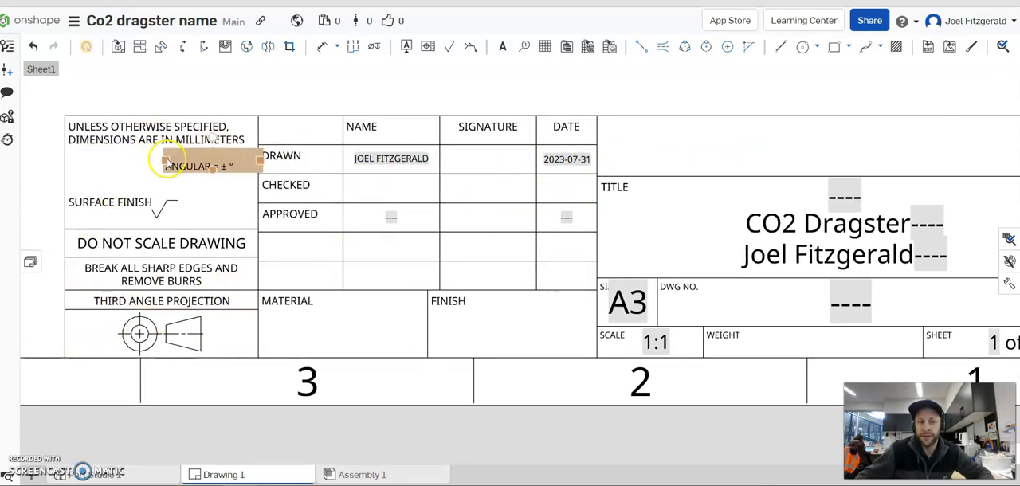
middle_drag(660, 352, 406, 342)
mouse_move(598, 311)
middle_down()
mouse_move(604, 348)
mouse_move(616, 358)
middle_up()
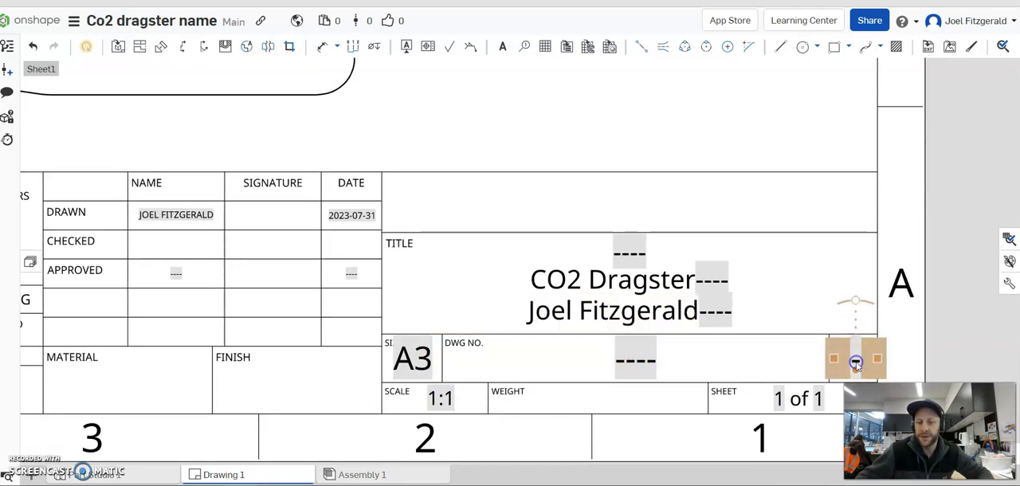
double_click(856, 363)
text(1)
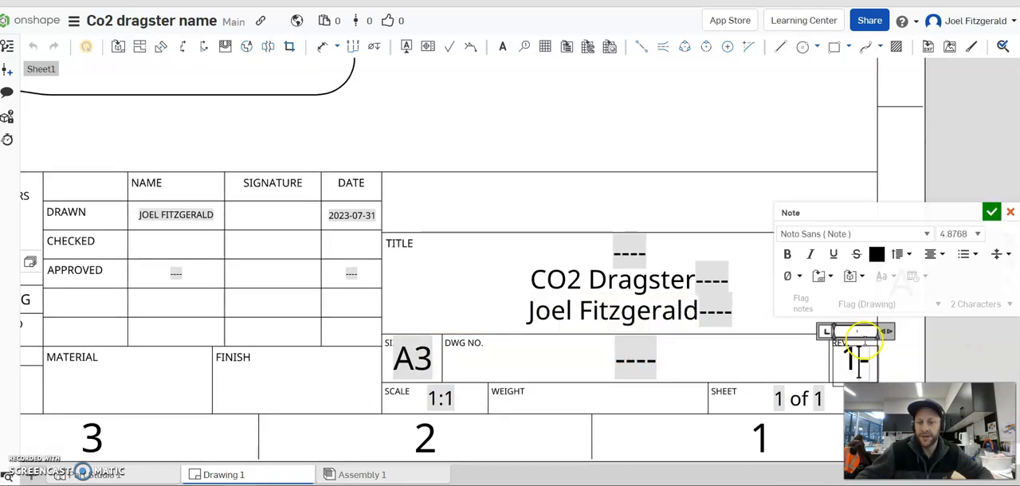
click(991, 213)
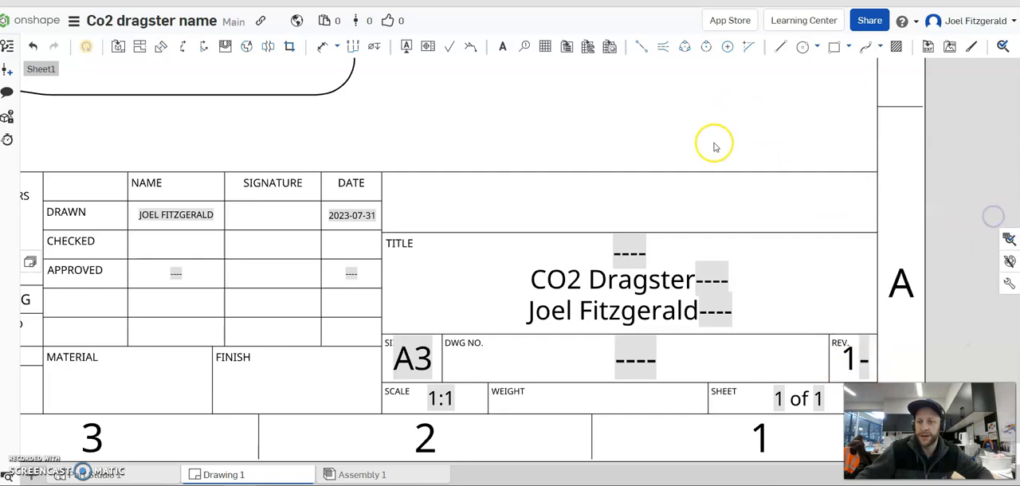
scroll(709, 145, up, 1)
scroll(706, 160, down, 2)
scroll(683, 216, up, 3)
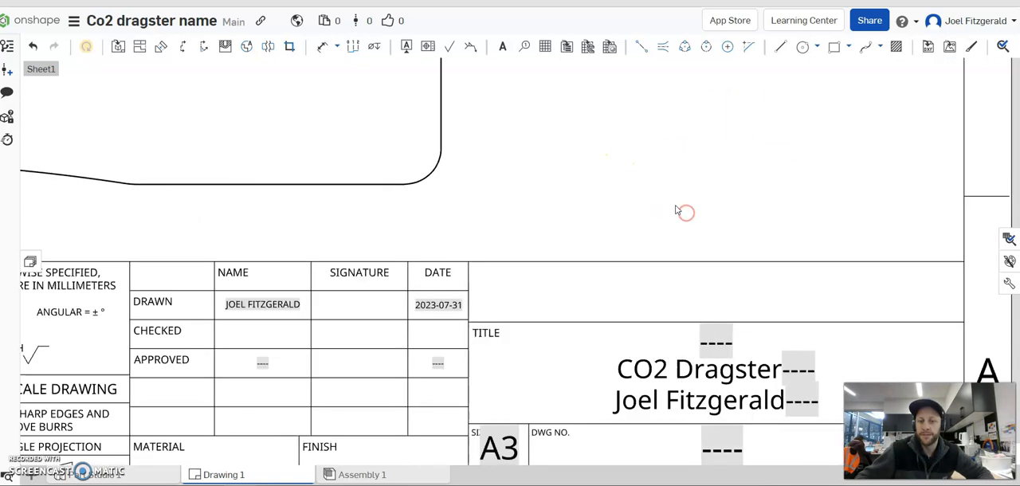
scroll(672, 251, down, 4)
click(702, 301)
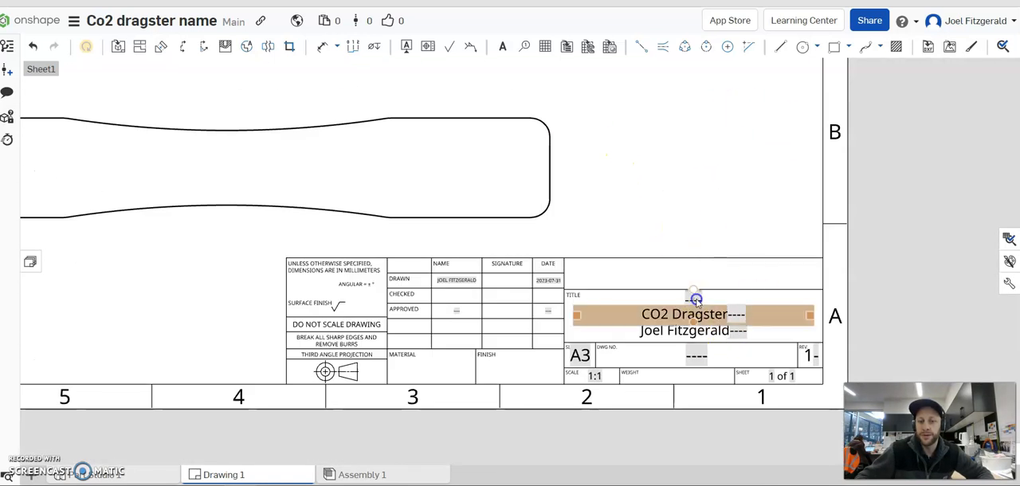
click(643, 183)
mouse_move(642, 183)
right_down()
mouse_move(682, 277)
mouse_move(667, 234)
mouse_move(629, 276)
mouse_move(648, 269)
right_up()
scroll(688, 219, down, 3)
click(456, 182)
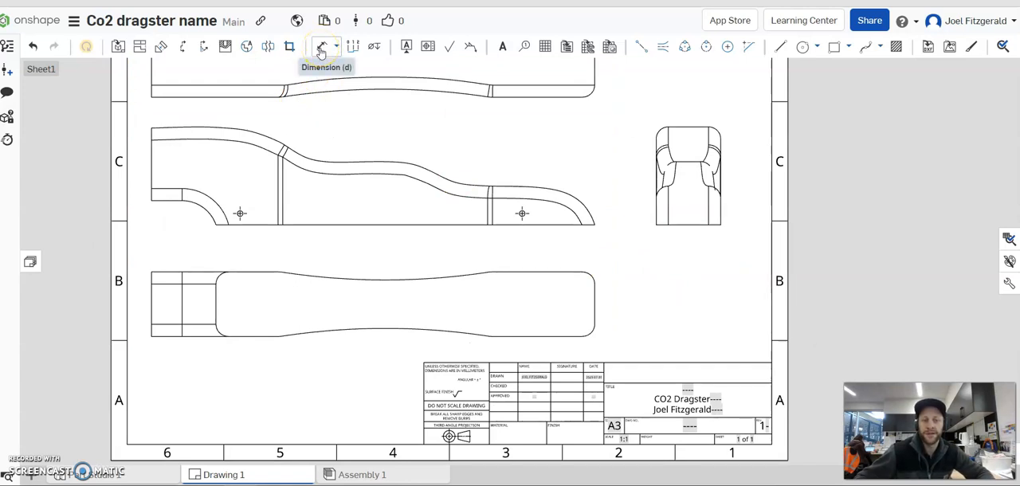
Dimension the body's overall length in the front view, placing the dimension between the front and bottom views.
click(322, 50)
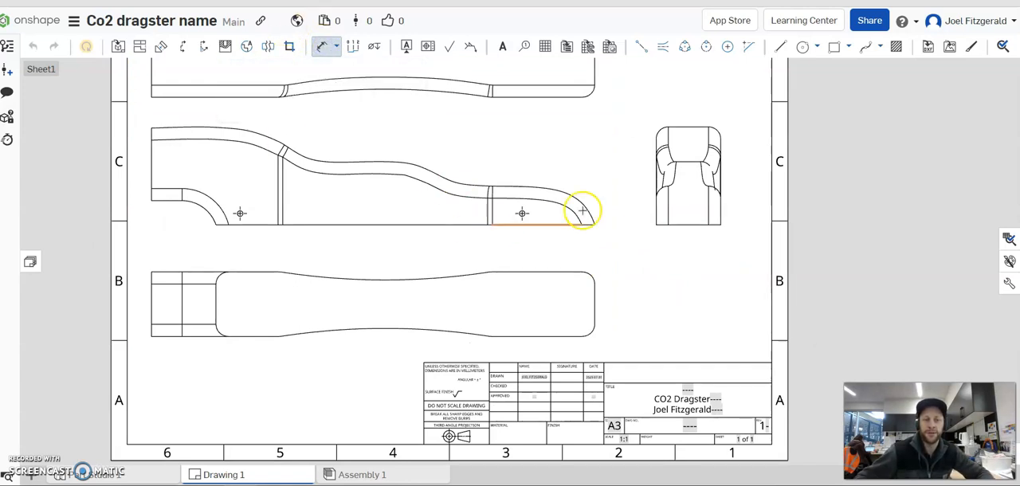
scroll(407, 200, up, 2)
scroll(512, 218, down, 2)
right_drag(468, 151, 456, 143)
scroll(424, 144, up, 1)
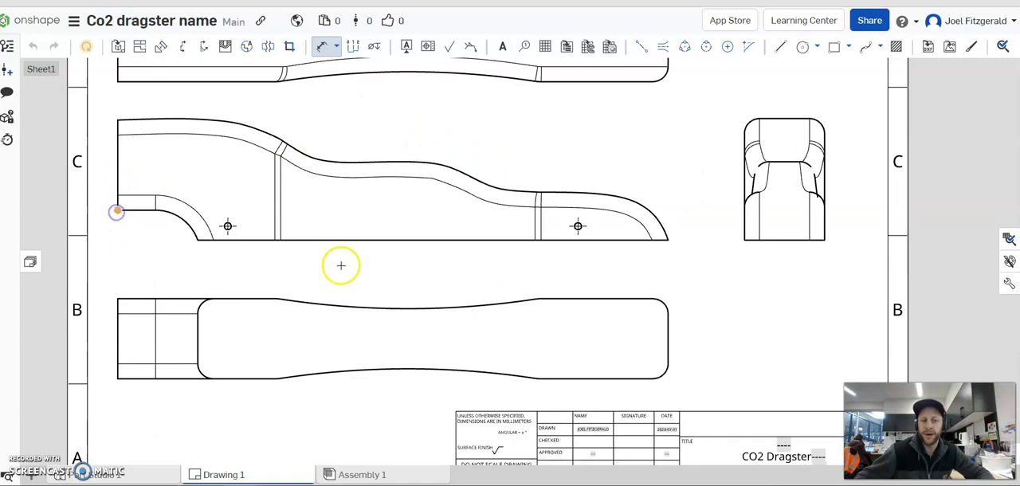
click(668, 240)
click(408, 267)
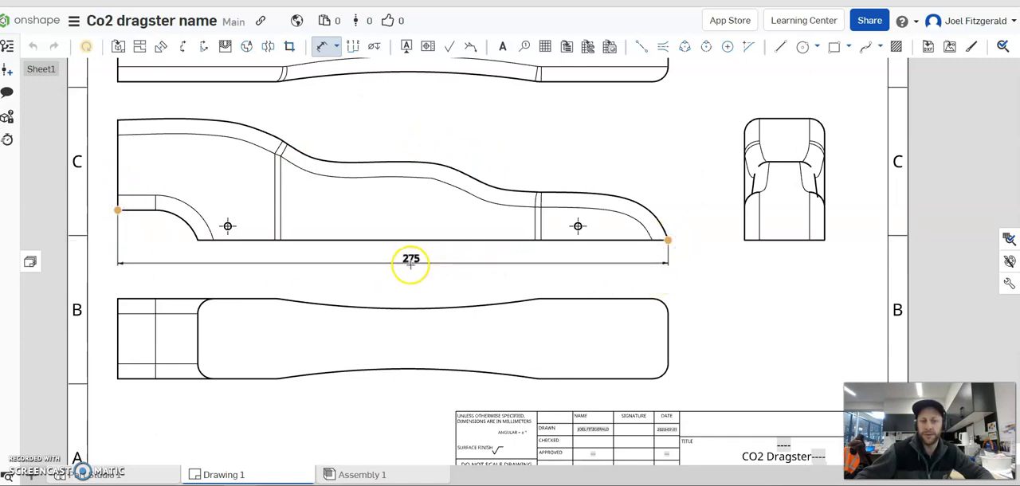
click(539, 269)
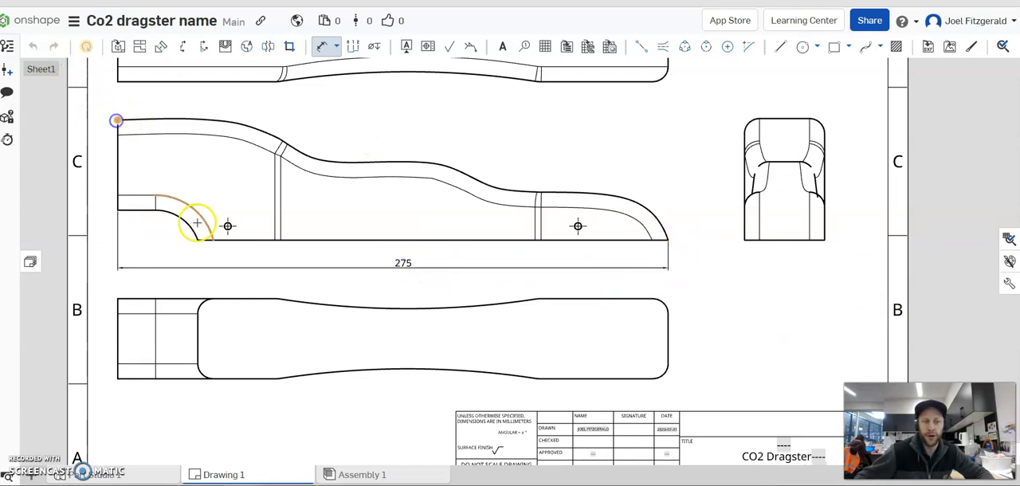
Dimension the body's overall height beside the tall end of the front view and its width below the end view.
click(199, 244)
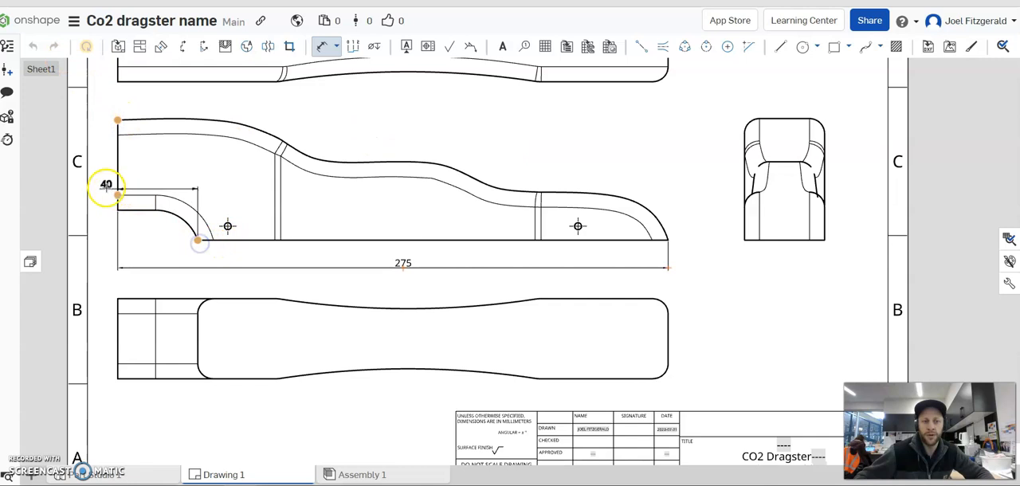
click(102, 182)
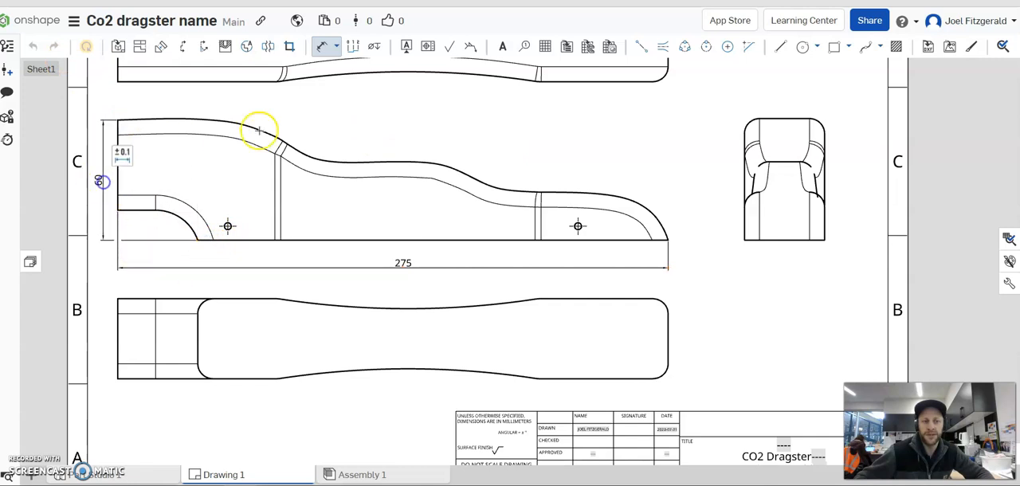
middle_drag(572, 222, 497, 213)
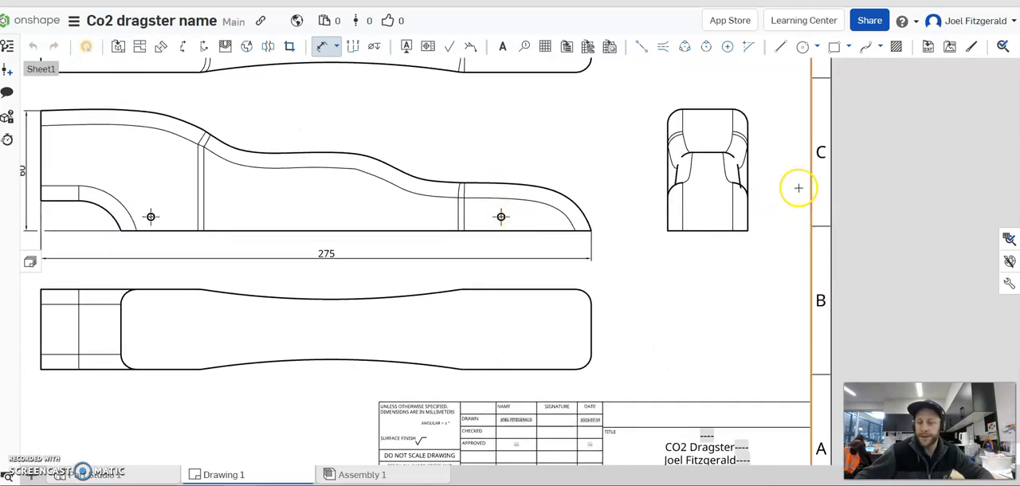
scroll(799, 189, up, 1)
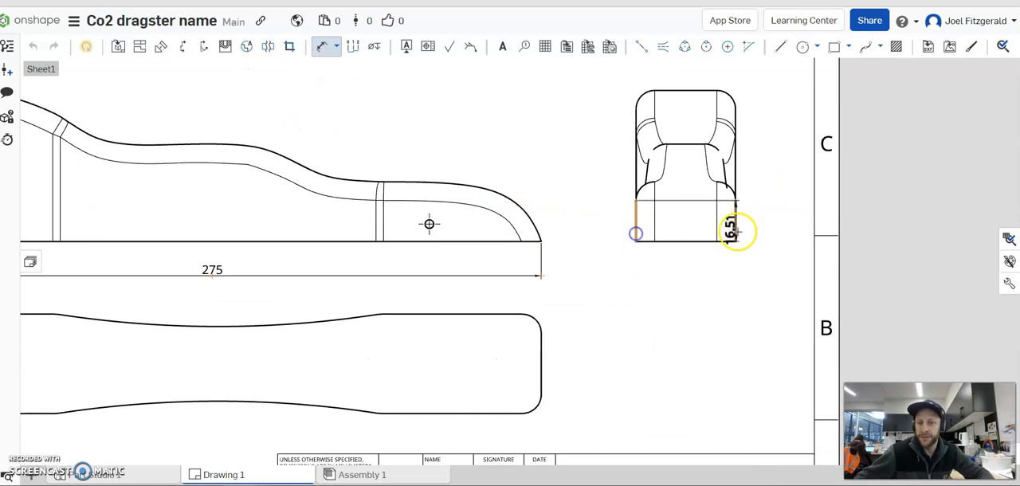
click(736, 232)
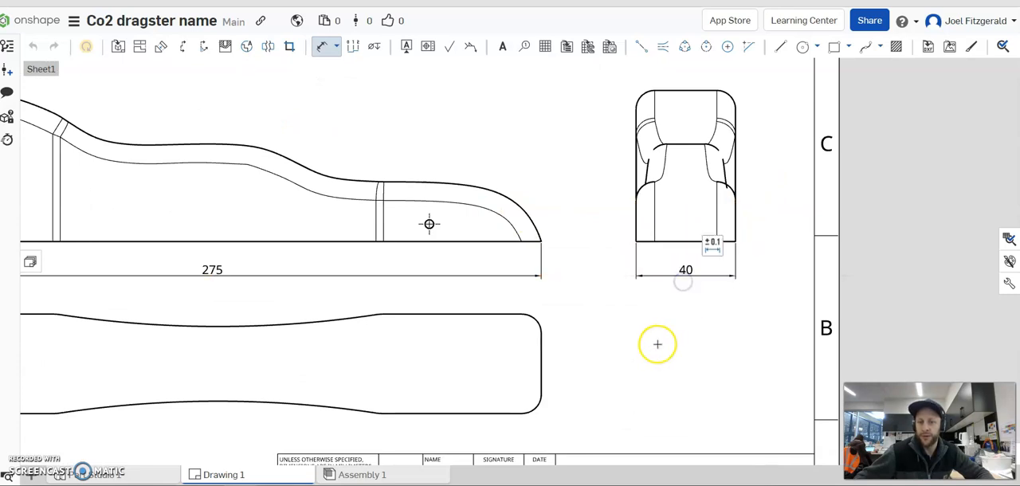
Dimension the horizontal distance from the body's low nose tip to the front axle hole, just above the overall length dimension.
scroll(670, 319, down, 1)
scroll(678, 335, up, 2)
scroll(569, 205, down, 3)
scroll(420, 180, up, 2)
mouse_move(652, 167)
middle_down()
mouse_move(671, 146)
mouse_move(640, 149)
mouse_move(661, 139)
middle_up()
scroll(504, 192, up, 2)
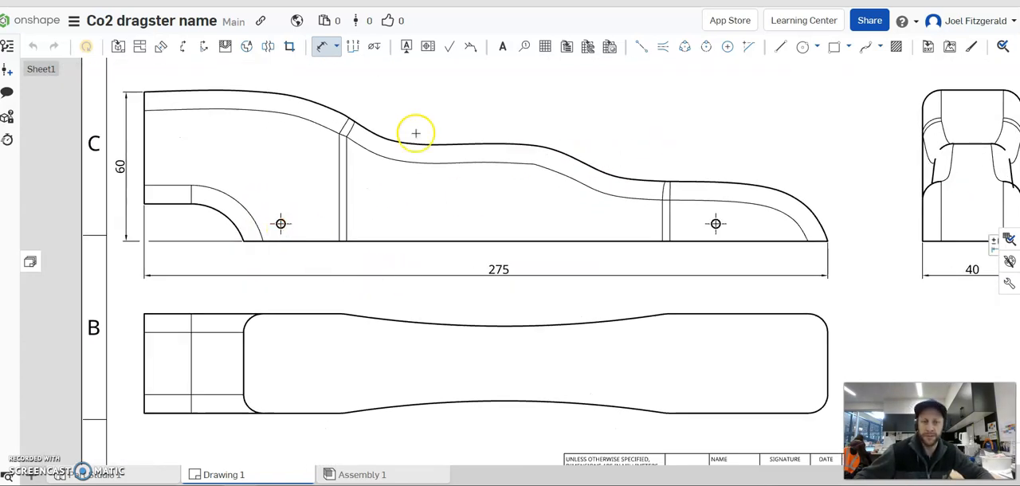
middle_drag(715, 118, 710, 118)
middle_drag(726, 158, 677, 98)
scroll(655, 162, up, 2)
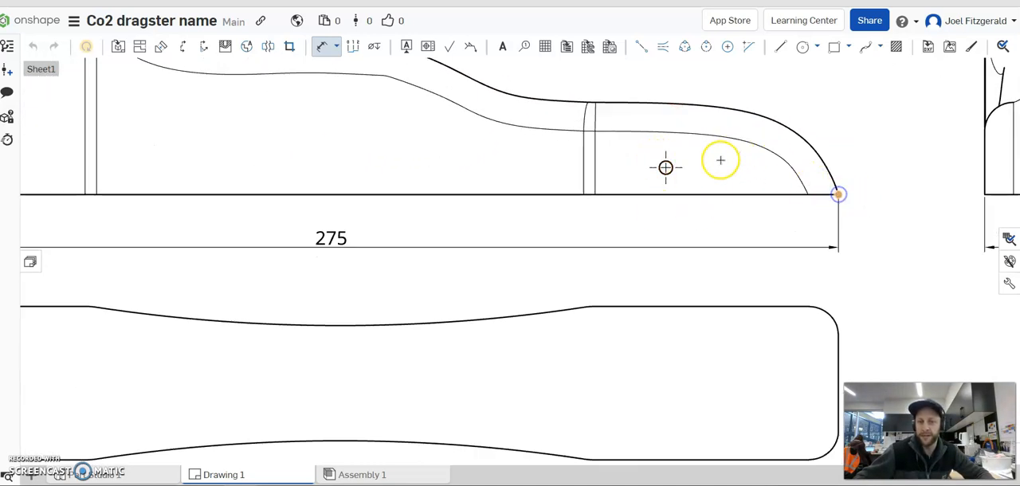
click(665, 171)
click(731, 228)
Dimension the horizontal distance from the body's tall end to the rear axle hole, just above the overall length dimension.
middle_drag(514, 189, 751, 184)
middle_drag(345, 193, 610, 198)
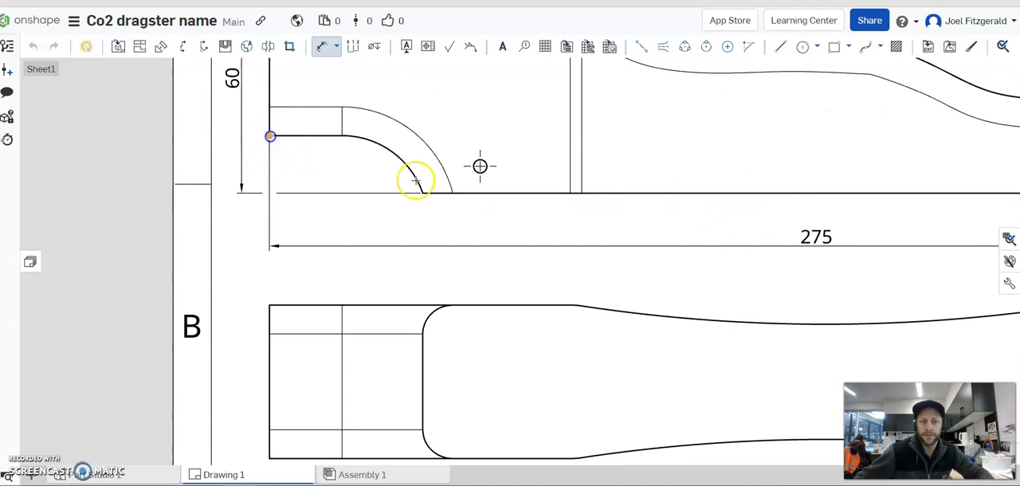
click(480, 165)
click(405, 235)
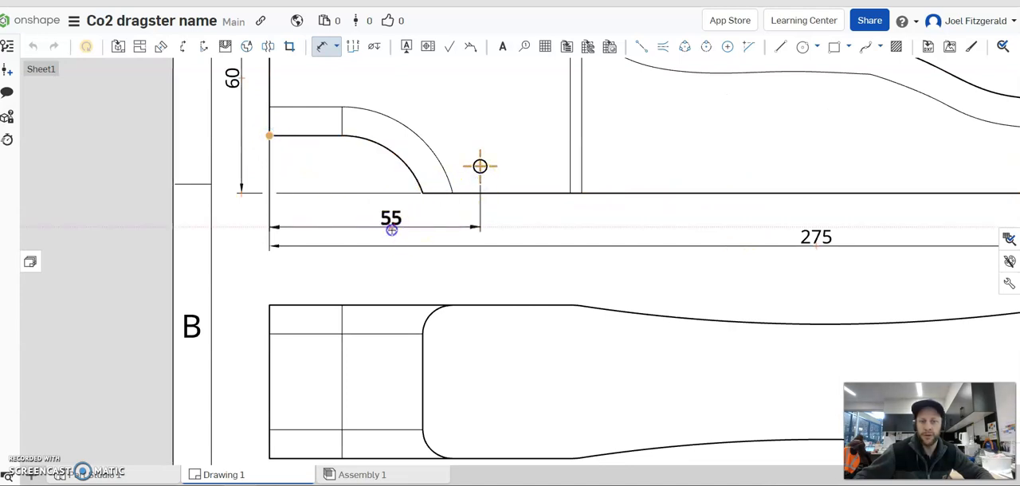
Dimension the height of both axle holes above the body's bottom edge in the front view.
middle_drag(587, 219, 379, 217)
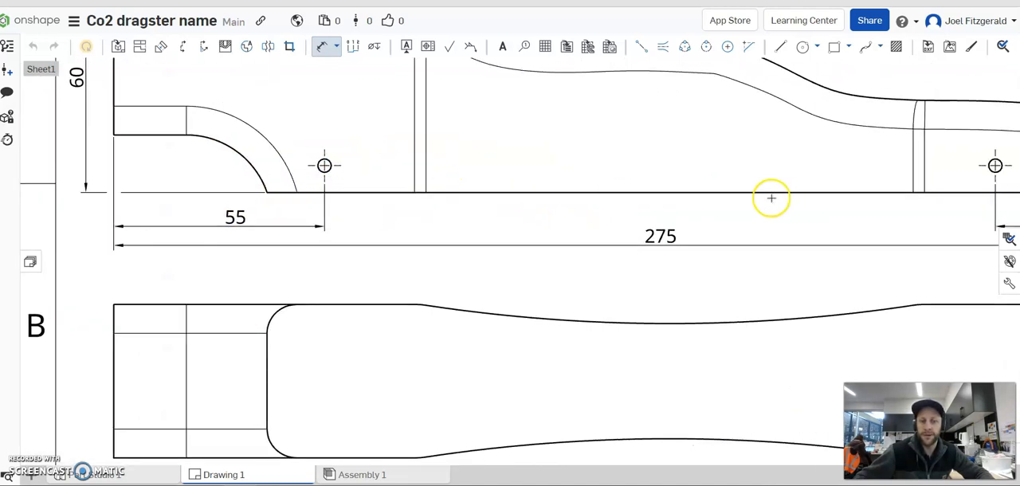
middle_drag(772, 198, 696, 196)
click(331, 192)
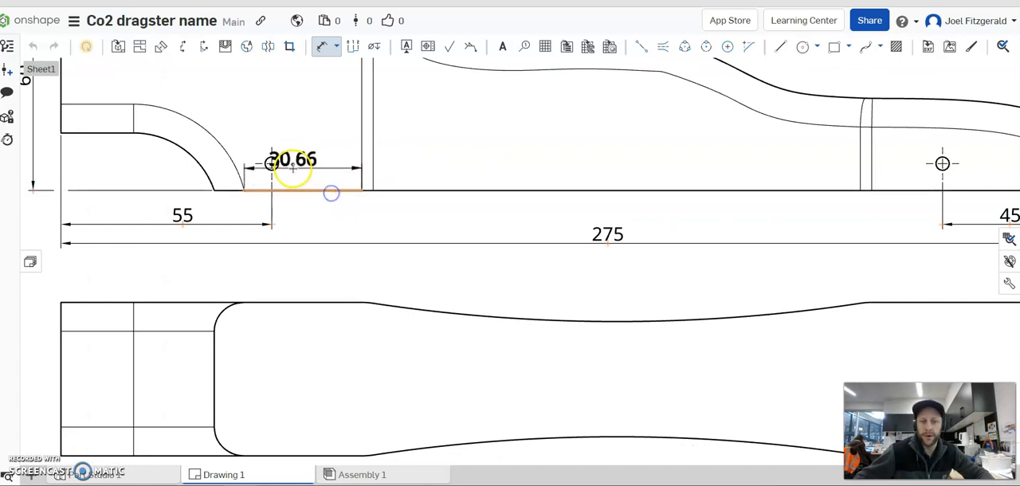
click(271, 163)
click(324, 222)
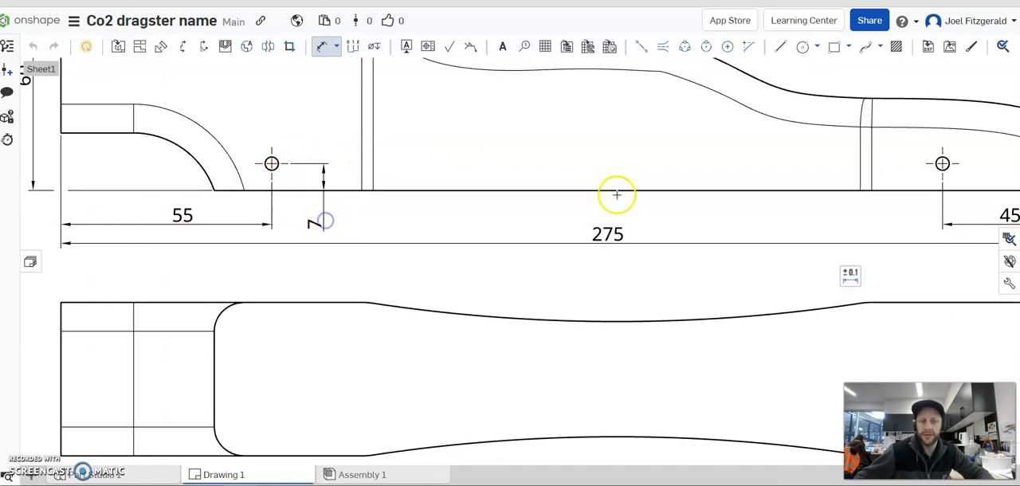
click(924, 193)
click(943, 164)
click(896, 223)
Dimension the top view from the rear end to the start of the curved waist, placing the dimension above the outline.
scroll(801, 230, up, 3)
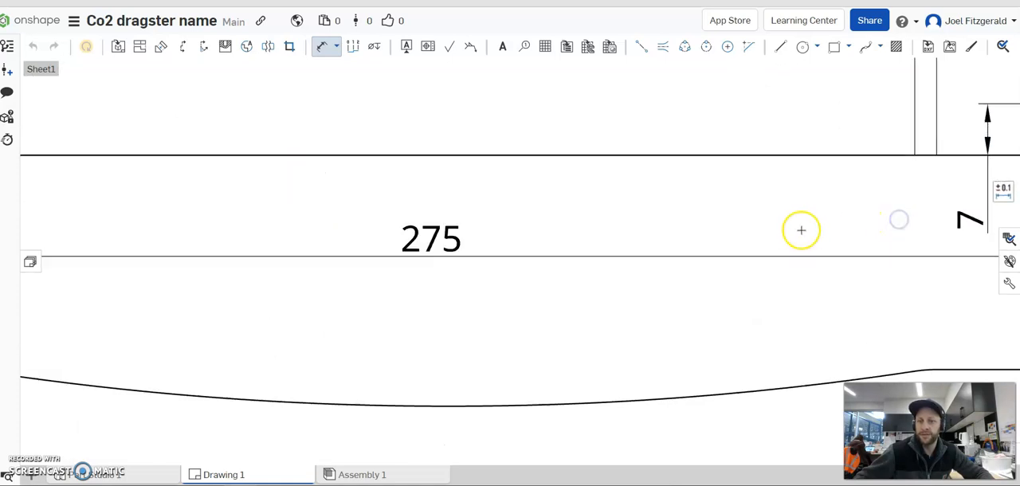
scroll(801, 230, down, 4)
right_drag(706, 201, 654, 218)
scroll(475, 261, down, 2)
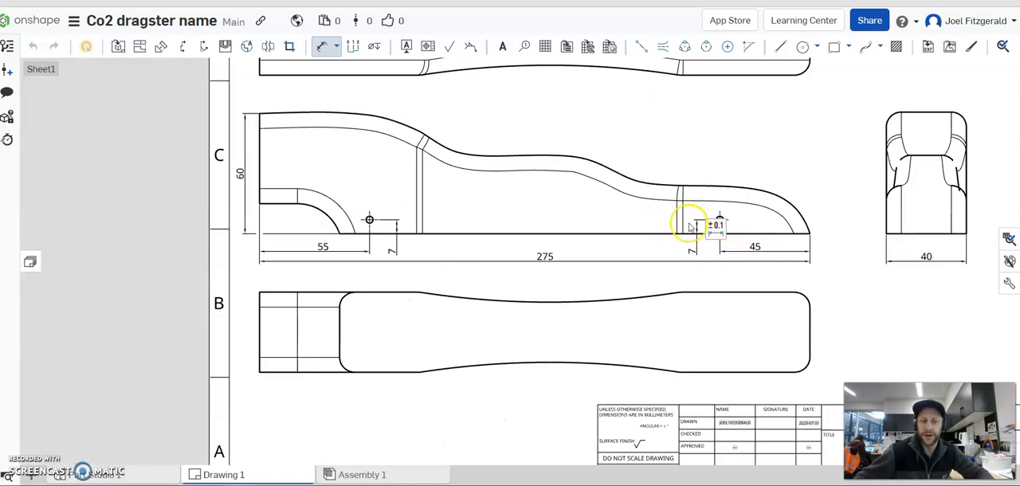
right_drag(628, 158, 623, 159)
scroll(542, 215, down, 4)
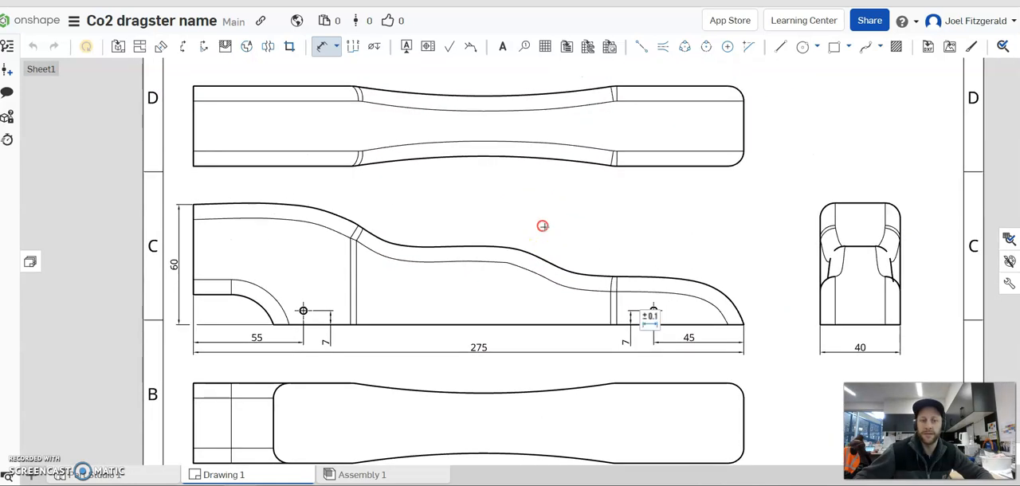
scroll(665, 159, up, 2)
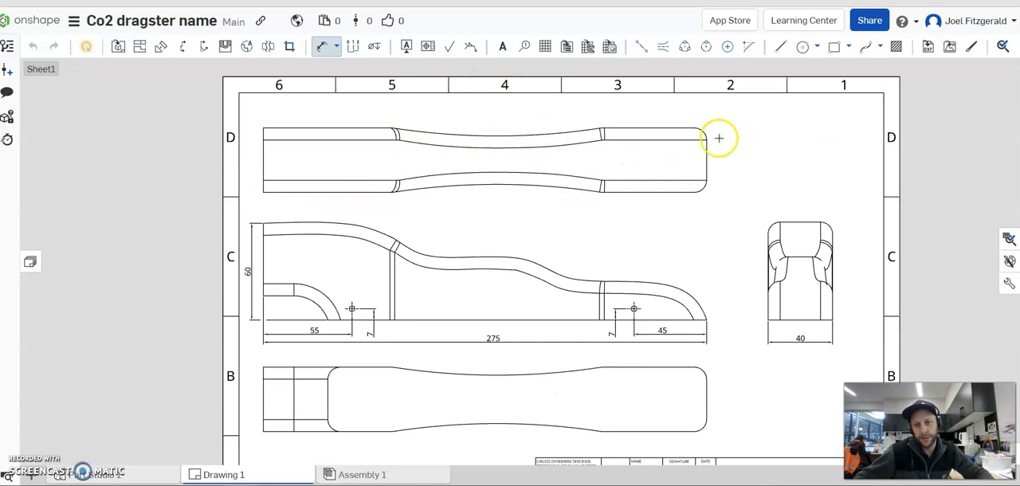
scroll(490, 141, up, 2)
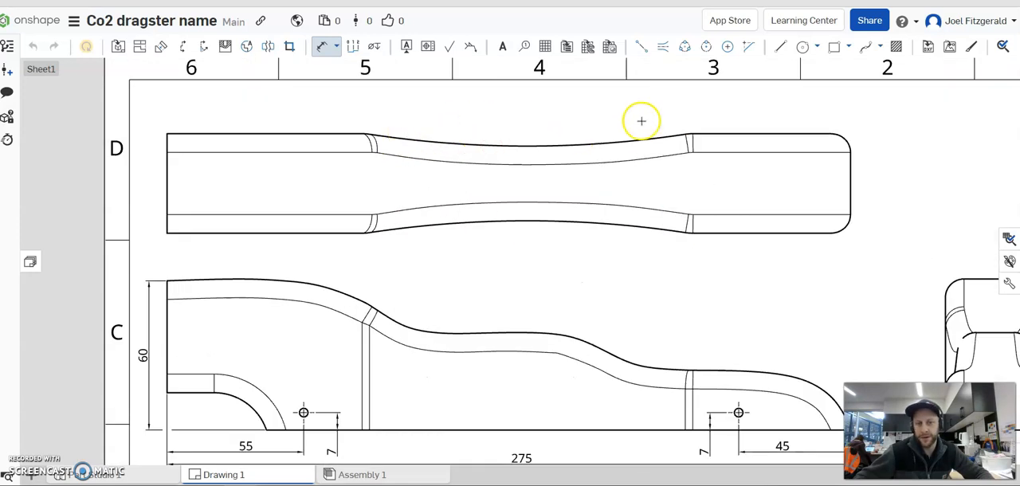
click(167, 147)
click(370, 137)
click(256, 108)
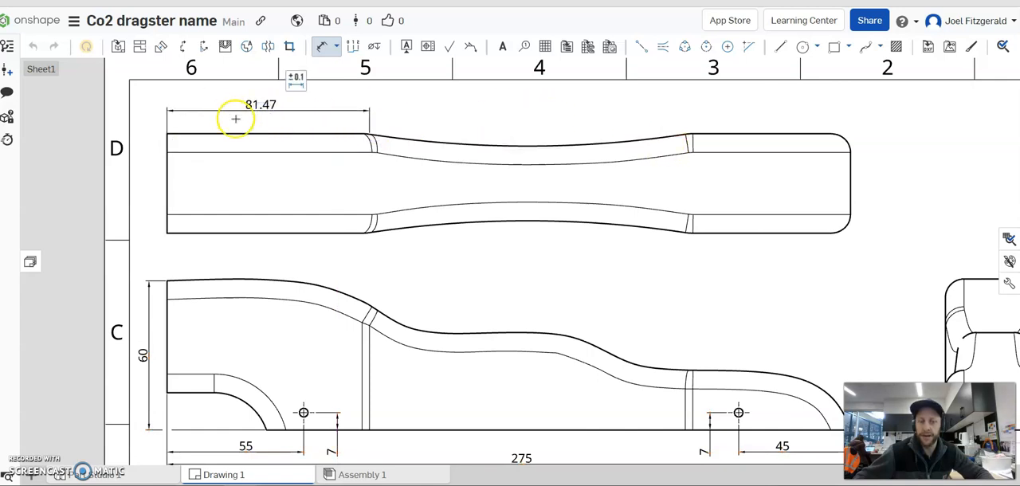
Dimension the top view from the nose end to the end of the curved waist, placing the dimension above the outline.
click(851, 165)
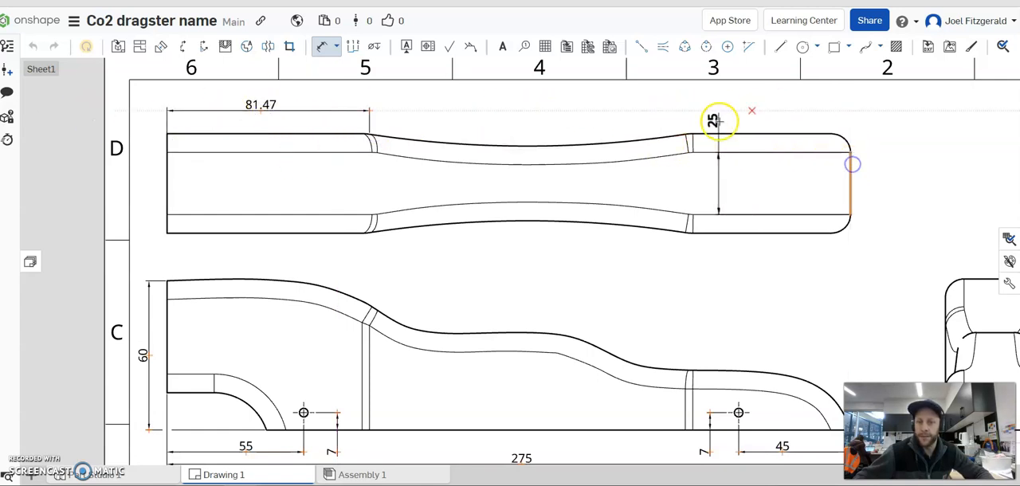
click(691, 134)
click(762, 101)
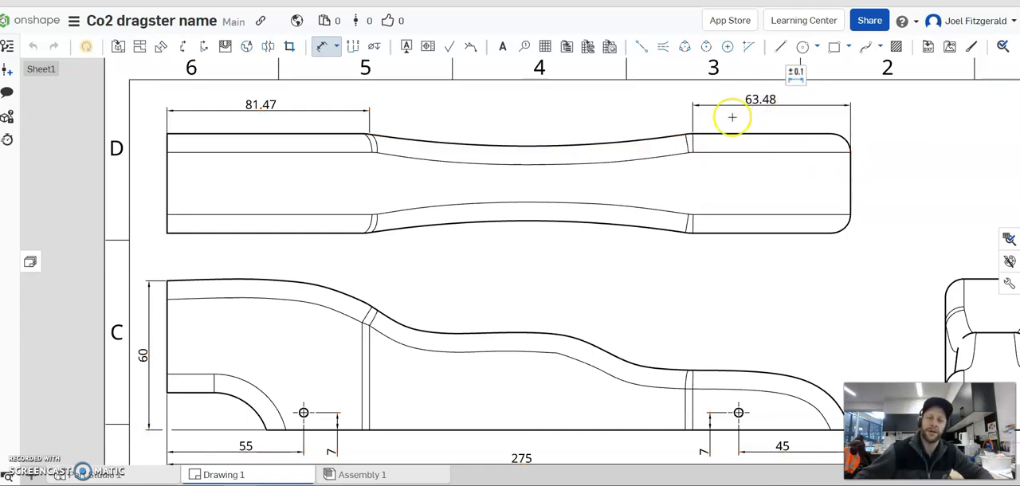
click(525, 225)
click(533, 146)
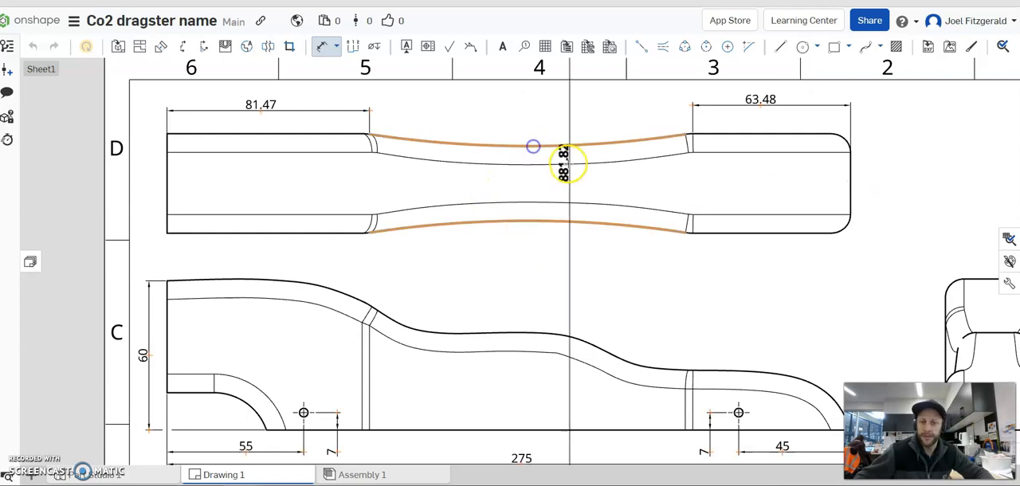
key(Escape)
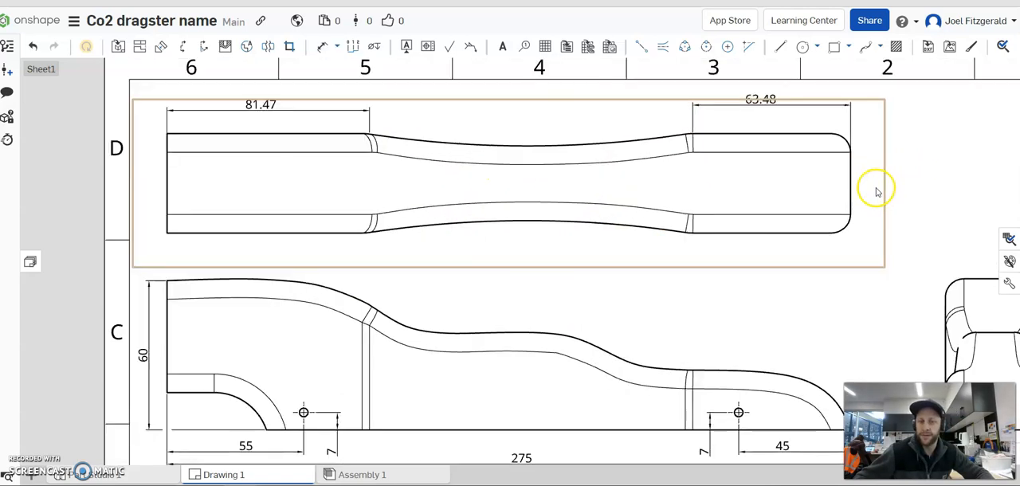
Move the front view slightly upward, closer to the top view, to leave more room above the bottom view.
scroll(877, 191, down, 4)
right_drag(872, 189, 648, 121)
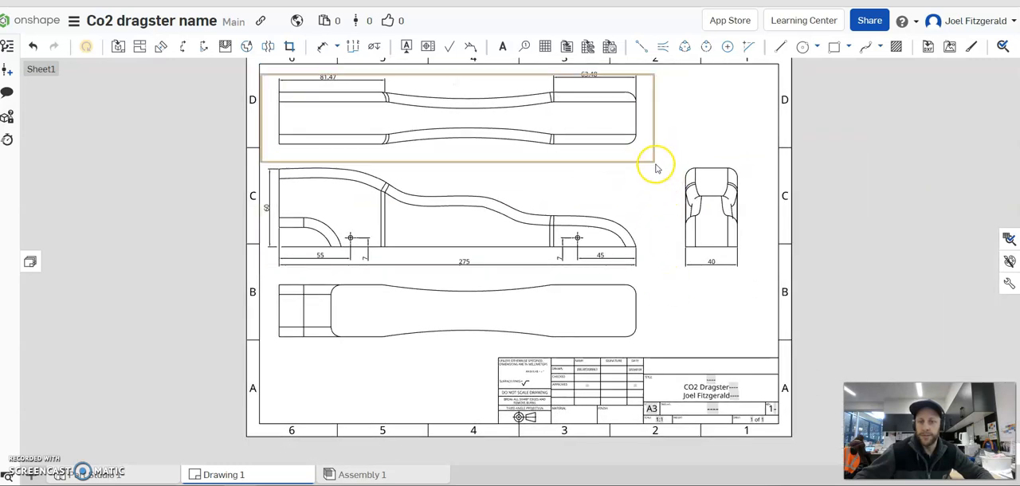
drag(653, 198, 653, 189)
click(725, 126)
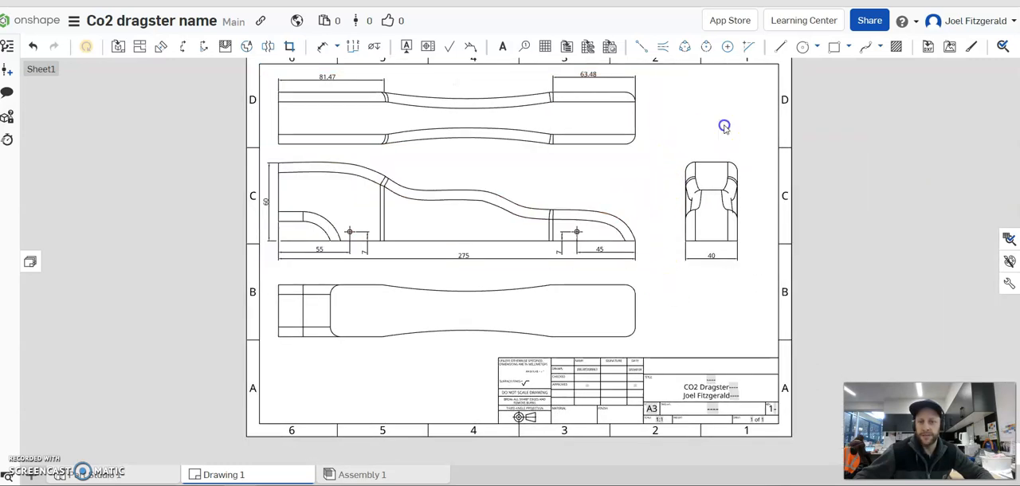
Insert an isometric view of the Part Studio 1 part at 1:4 scale, placing it above the end view.
right_drag(651, 284, 629, 292)
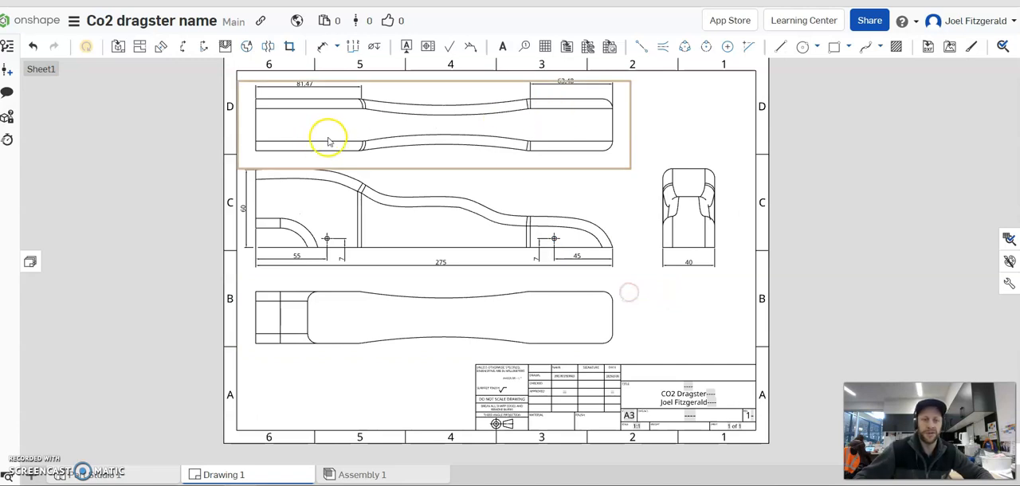
right_drag(319, 152, 300, 164)
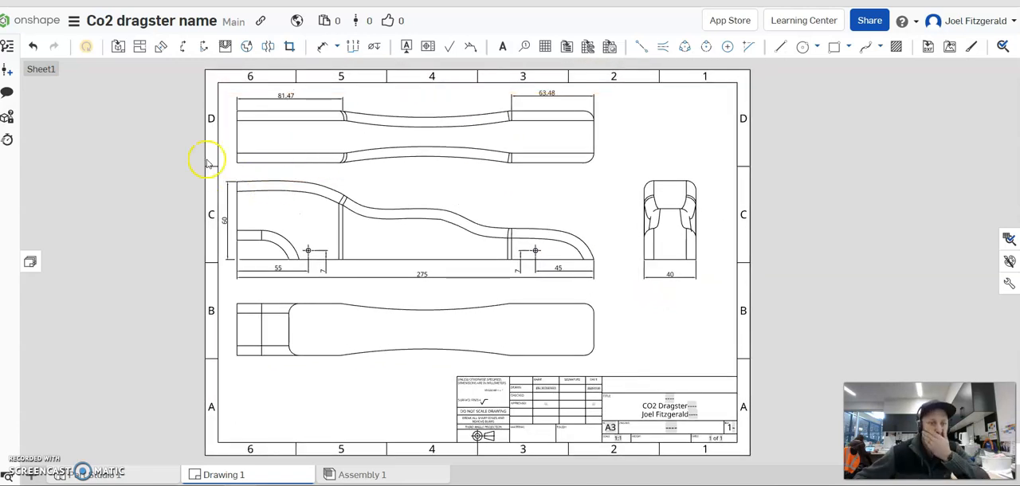
click(118, 48)
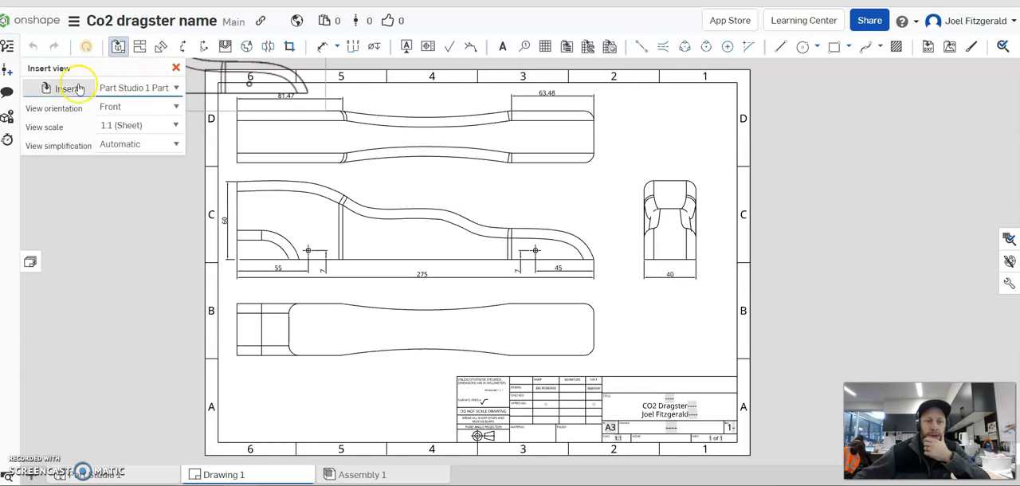
click(174, 107)
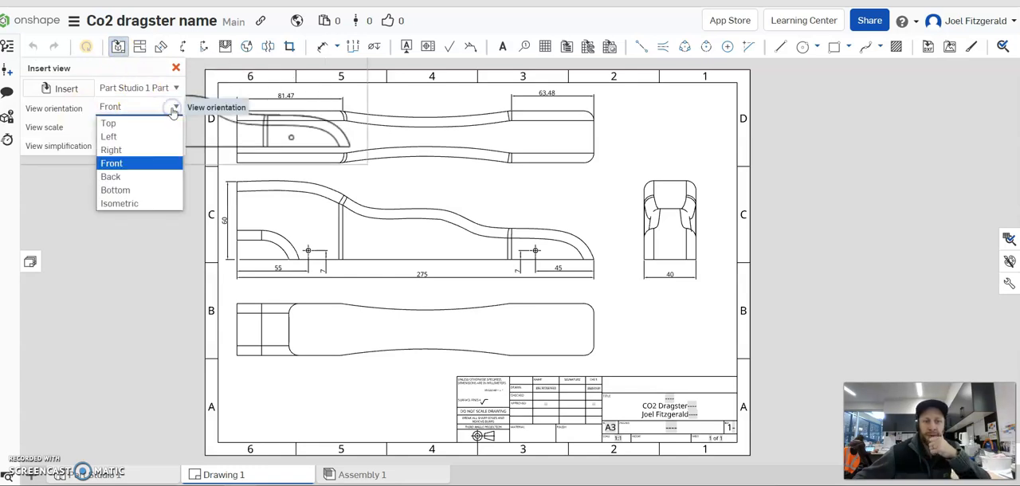
click(135, 205)
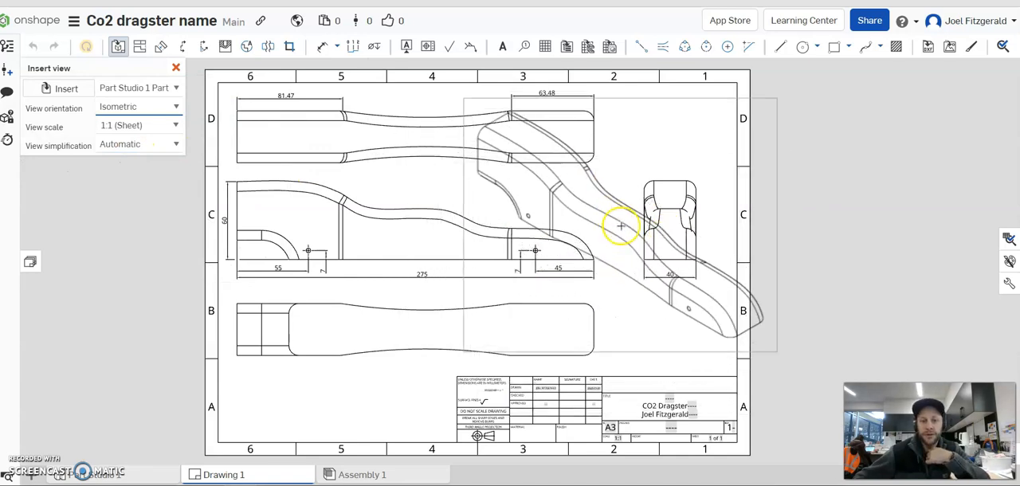
click(171, 128)
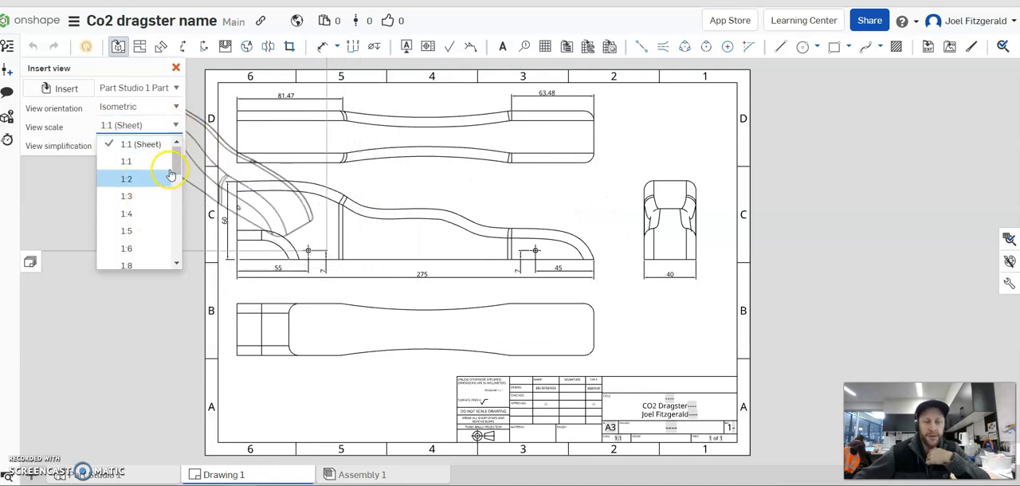
drag(175, 165, 175, 168)
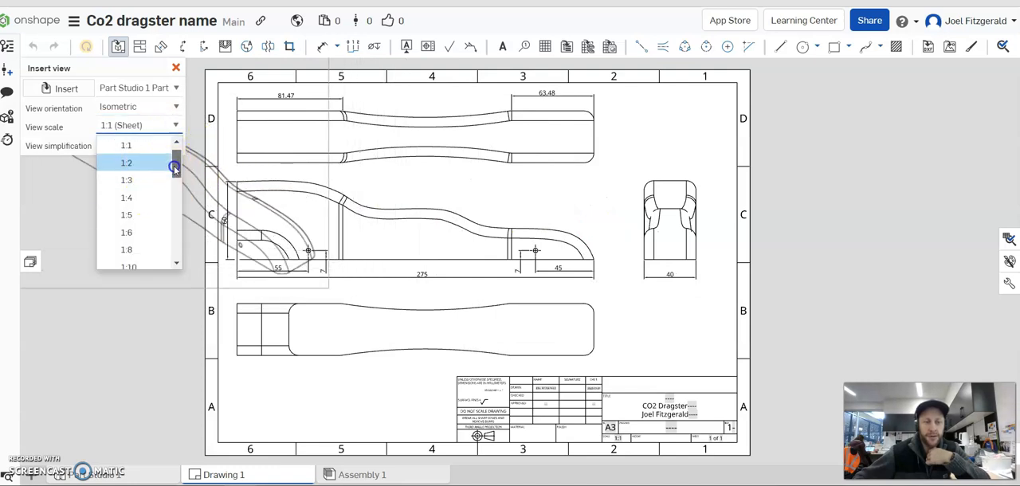
click(128, 214)
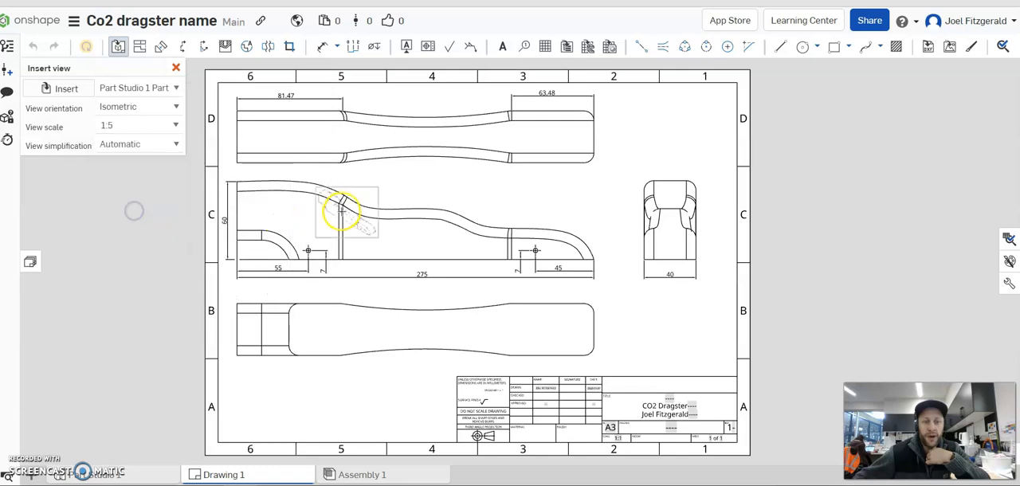
click(171, 127)
scroll(157, 150, up, 1)
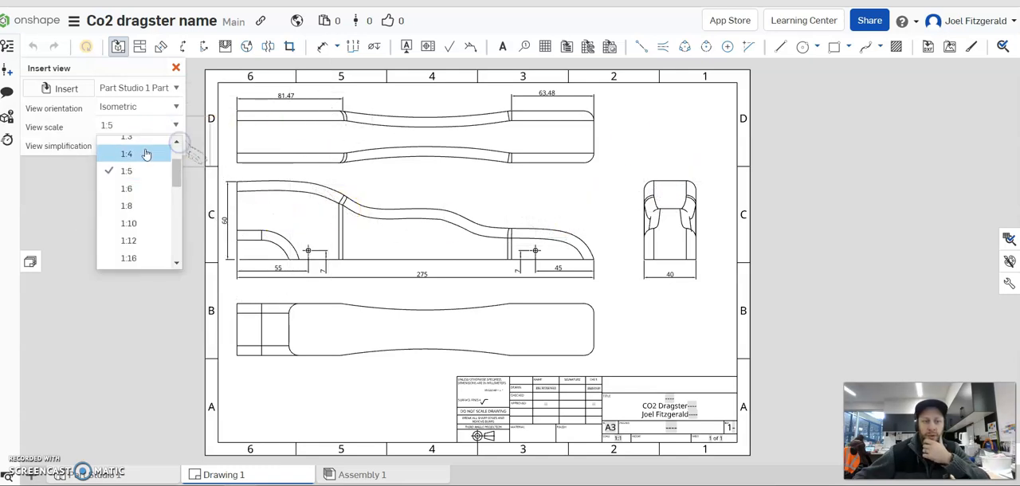
click(139, 153)
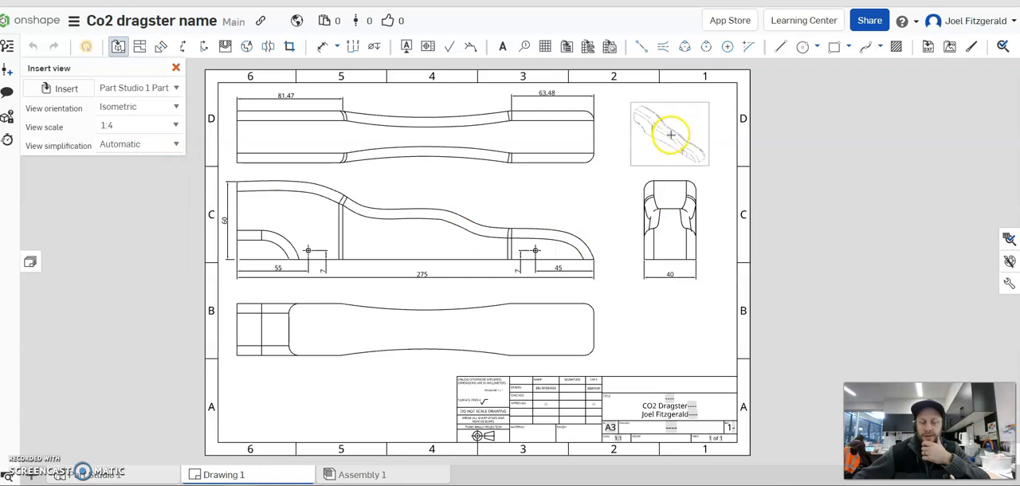
click(667, 126)
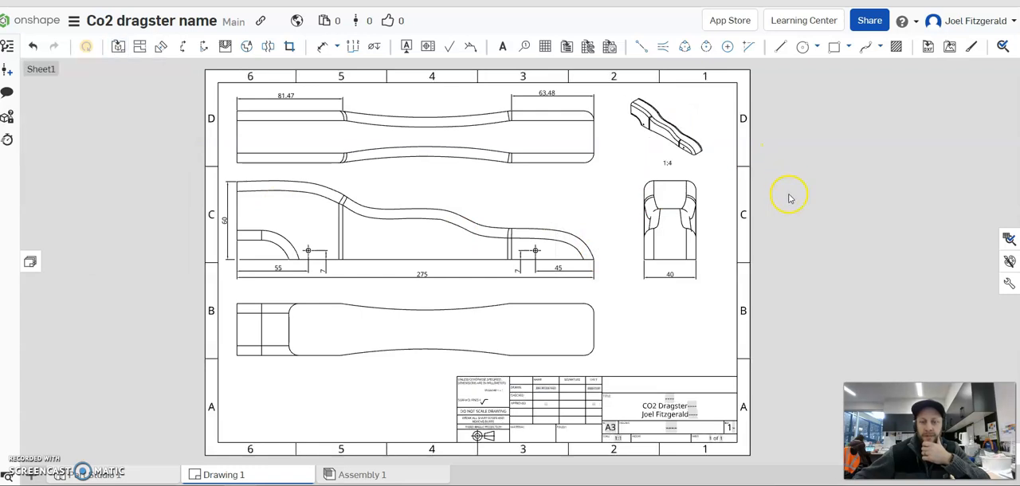
Examine the isometric view with its scale label, along with the layout of the complete sheet.
scroll(673, 171, up, 3)
scroll(676, 170, up, 2)
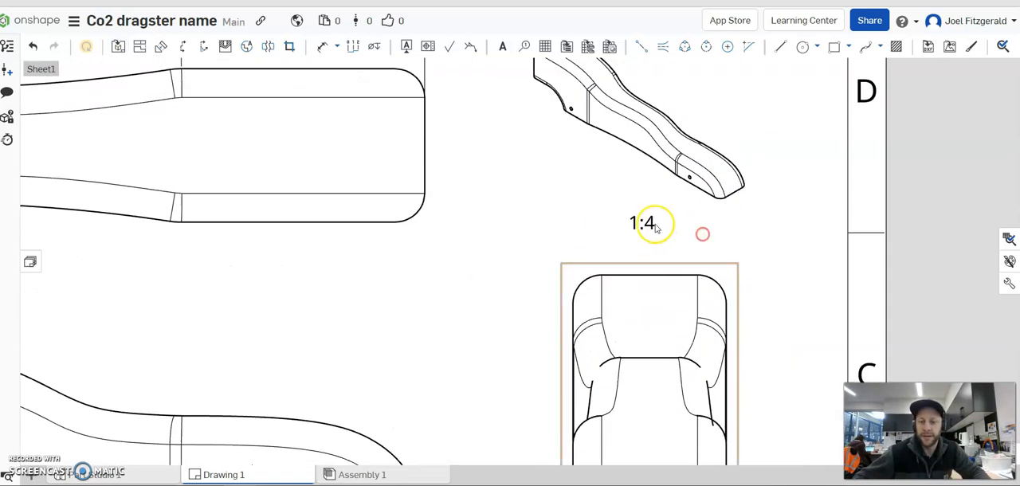
scroll(683, 171, down, 3)
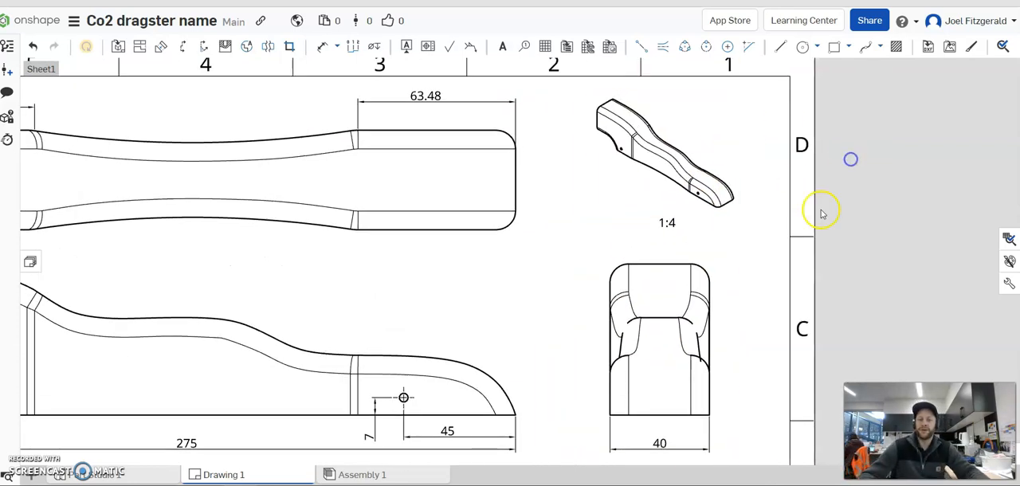
scroll(821, 212, up, 2)
scroll(804, 223, down, 4)
mouse_move(742, 165)
middle_down()
mouse_move(720, 152)
mouse_move(765, 87)
mouse_move(737, 84)
middle_up()
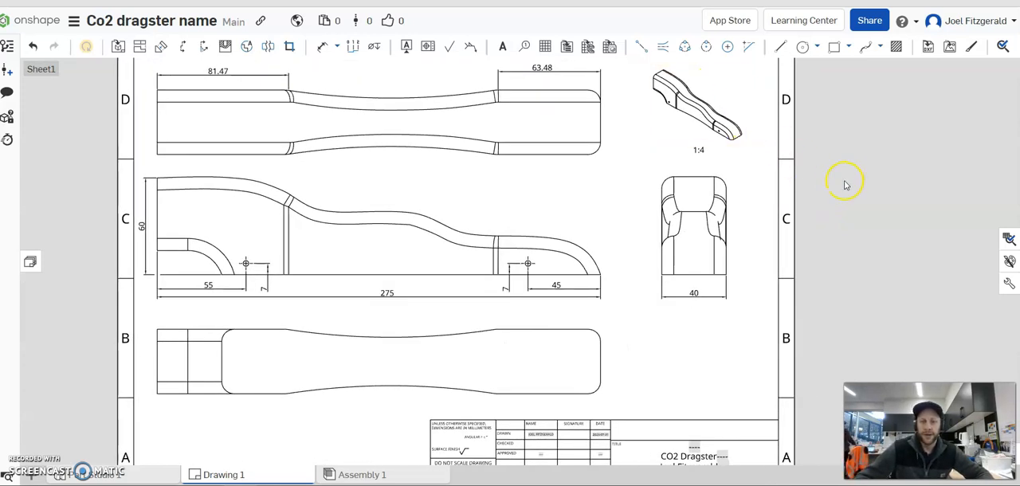
key(f)
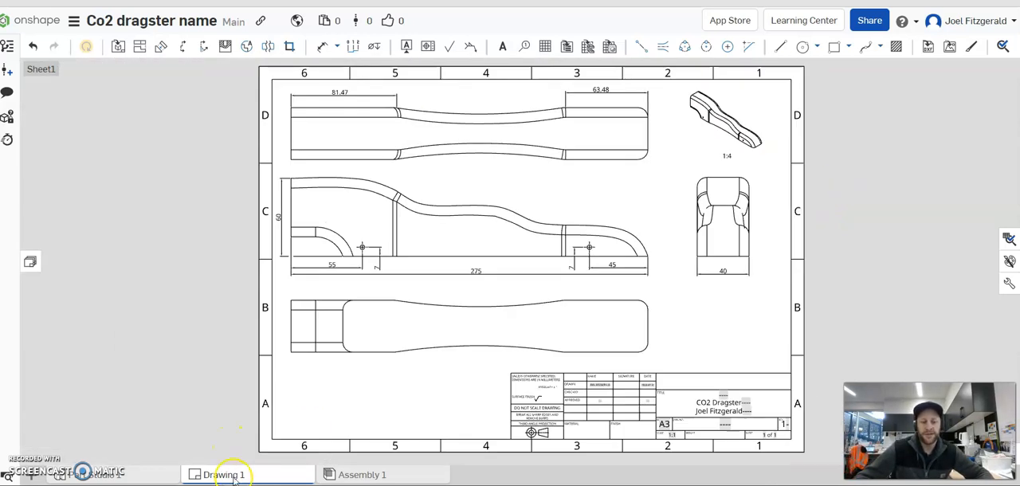
Export the Drawing 1 sheet as a downloadable PDF, keeping the file name Drawing 1.
mouse_move(222, 478)
middle_drag(893, 236, 867, 241)
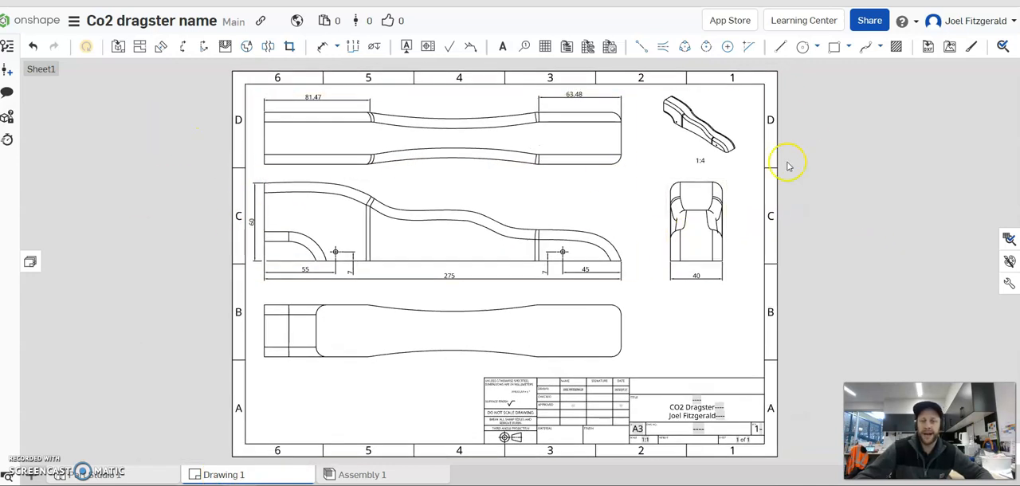
right_click(236, 476)
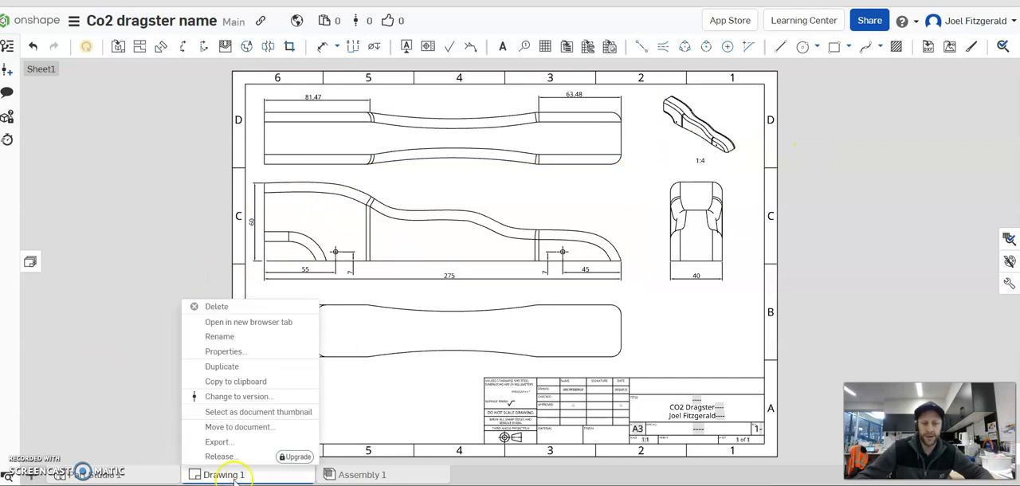
click(217, 443)
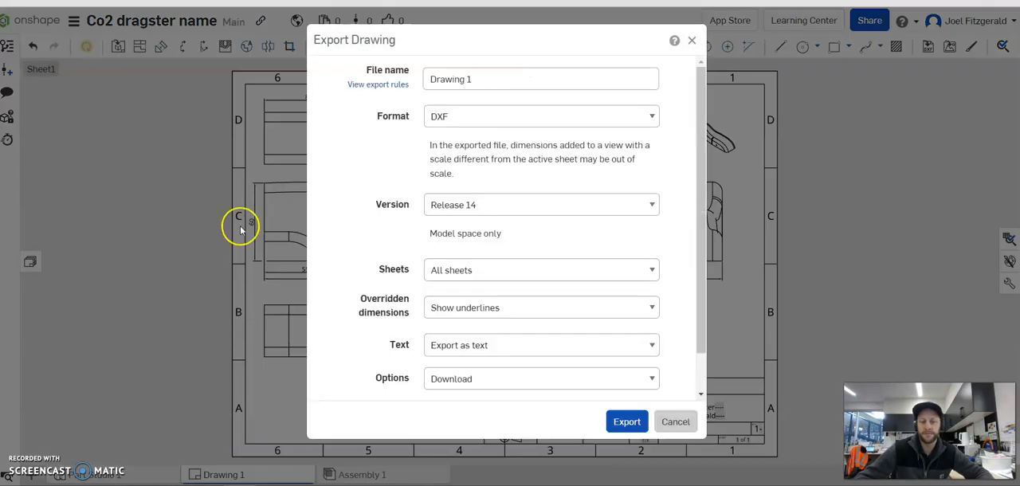
click(533, 118)
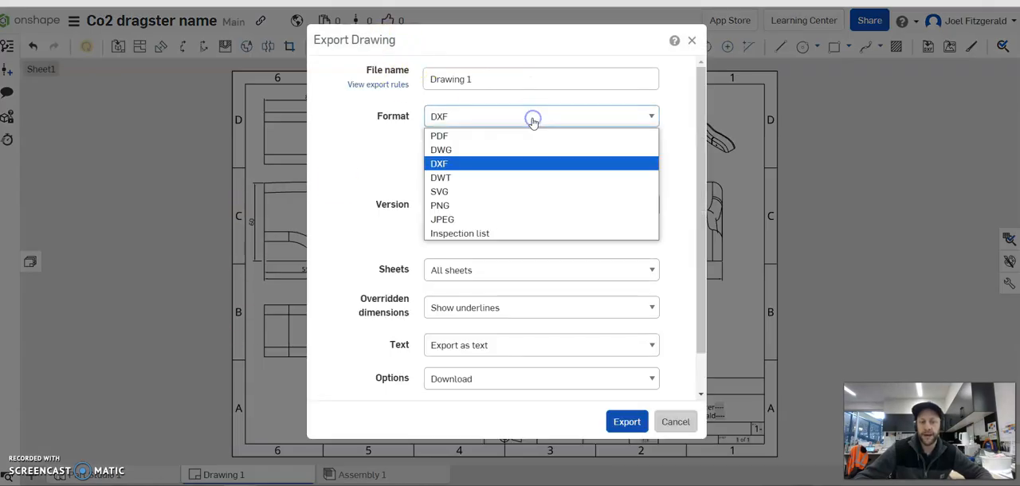
click(496, 137)
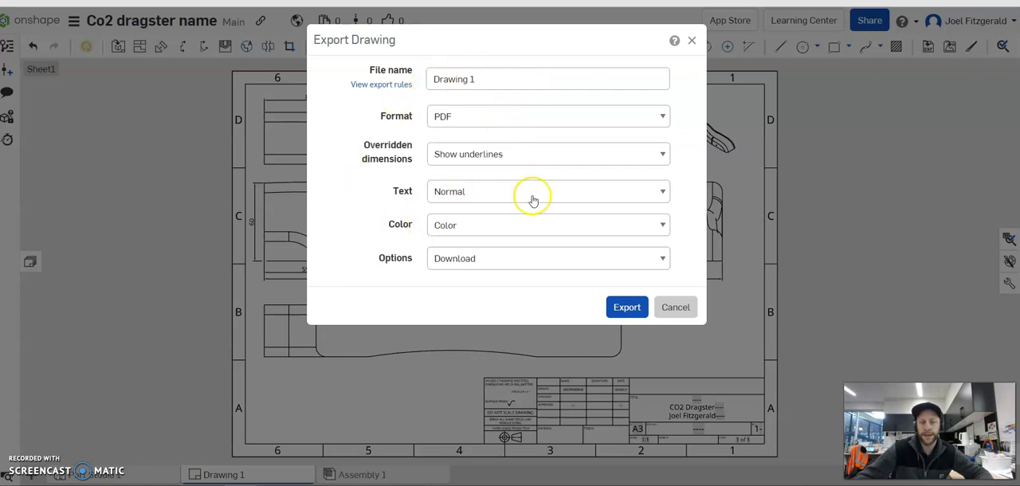
click(493, 76)
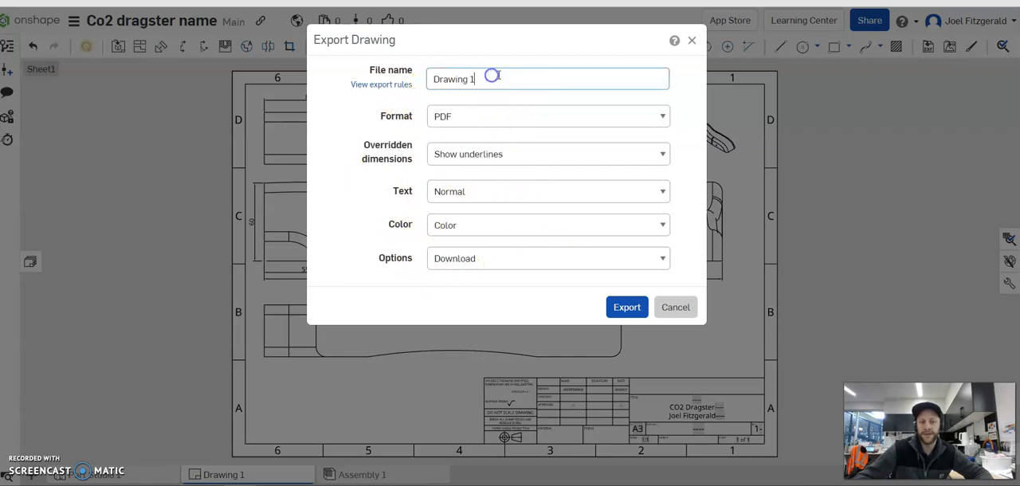
click(630, 307)
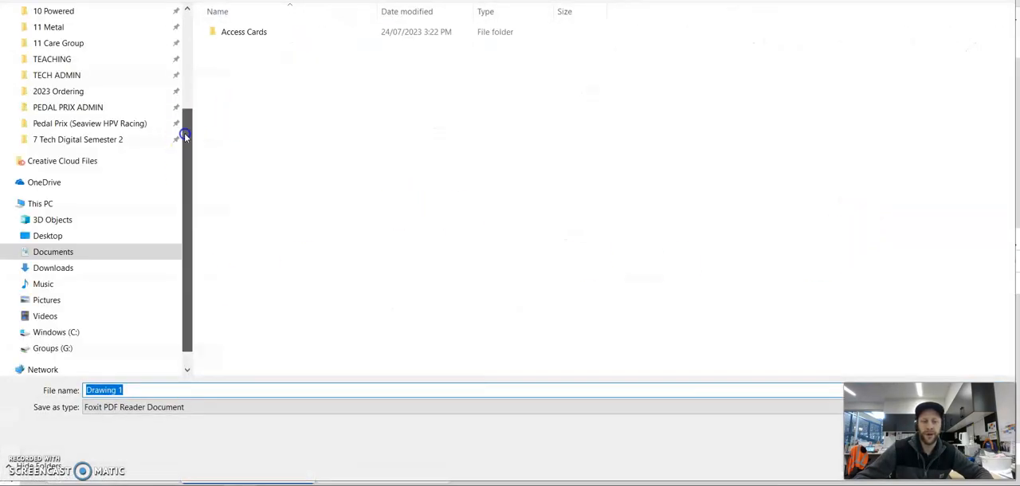
Save the exported Drawing 1 PDF in the Downloads folder.
drag(186, 132, 189, 16)
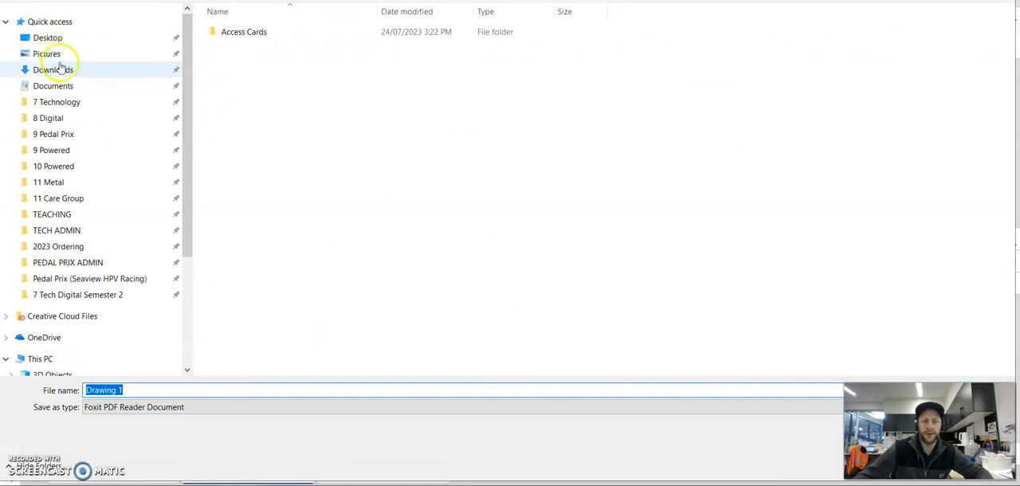
click(64, 70)
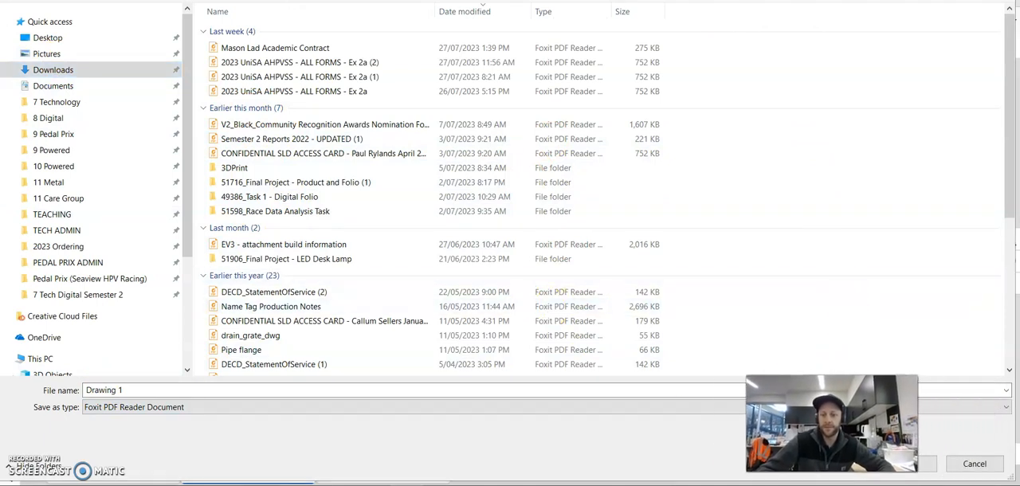
click(974, 465)
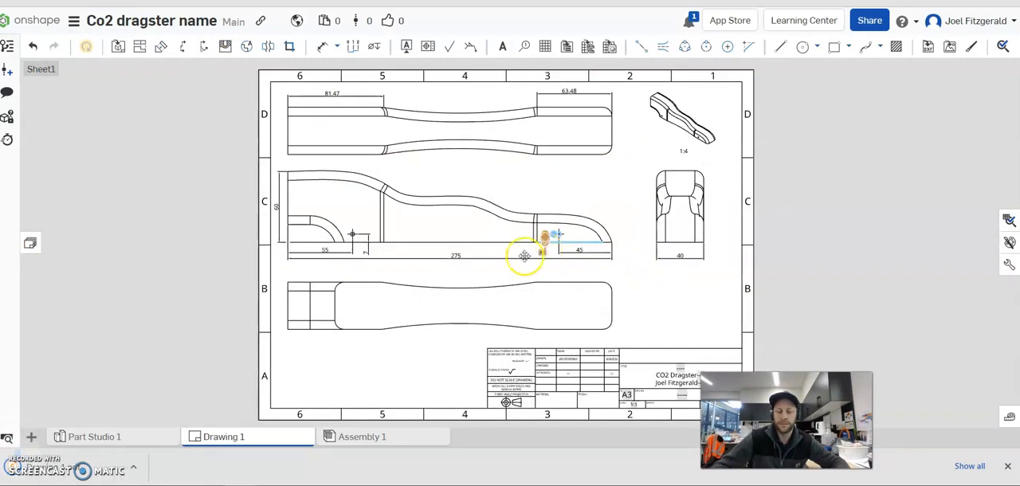
Open the downloaded Drawing 1.pdf in the browser's PDF viewer and look over the page.
click(108, 467)
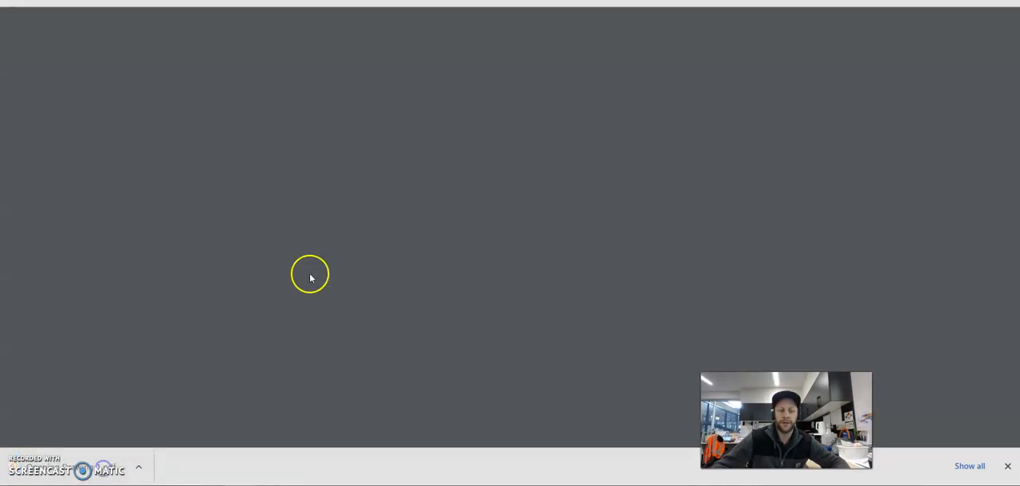
scroll(765, 279, down, 3)
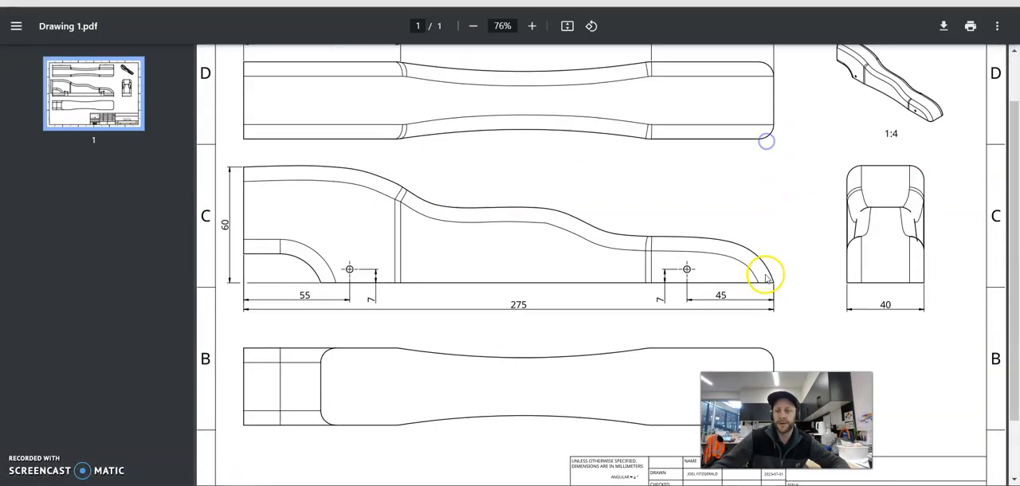
scroll(904, 284, up, 3)
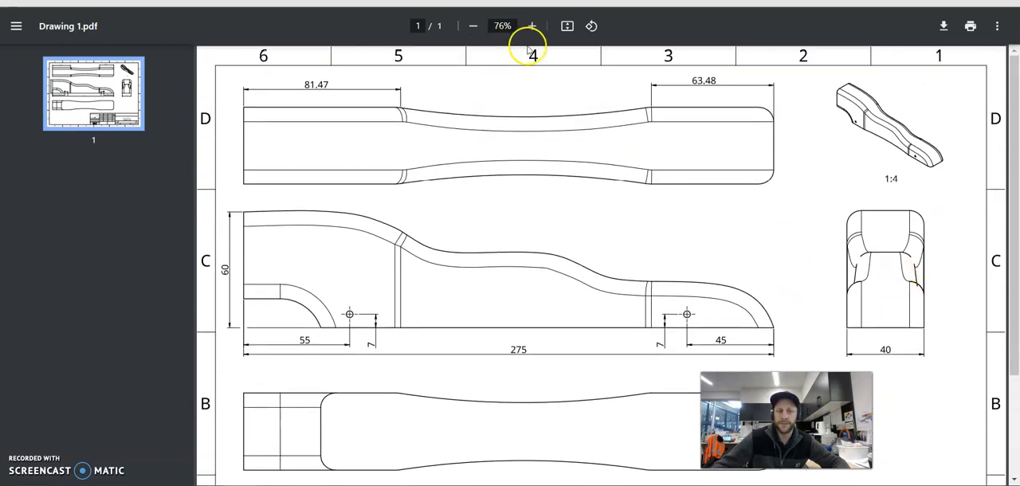
Open the print settings for the PDF drawing and set the paper size to A3.
click(969, 30)
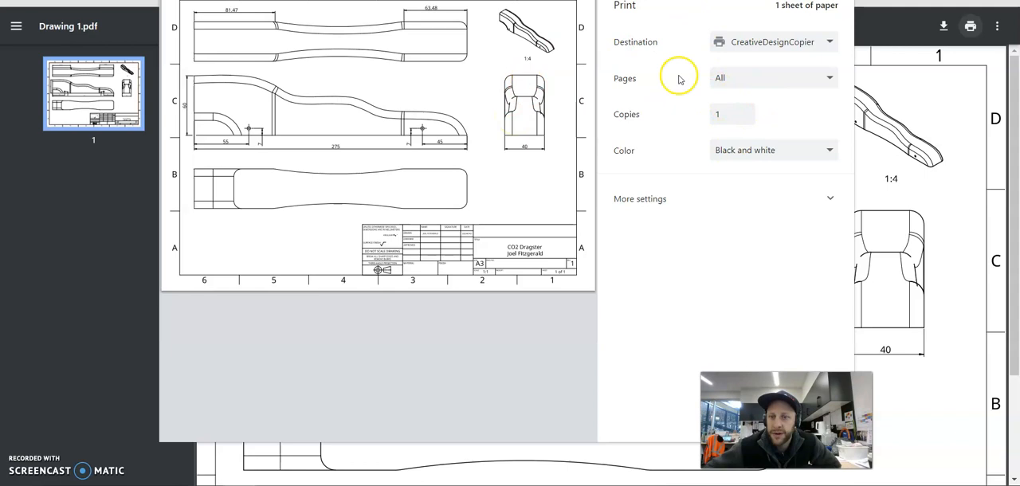
click(811, 199)
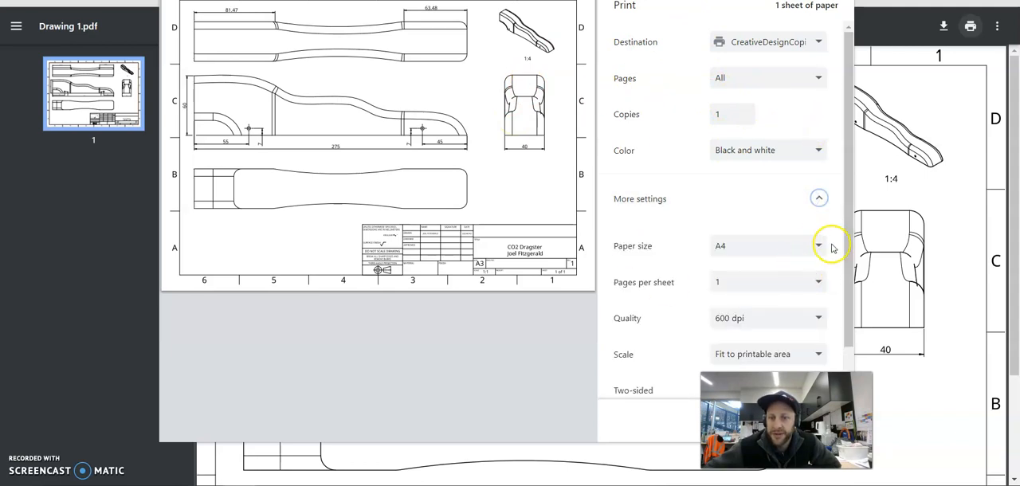
click(829, 247)
click(745, 39)
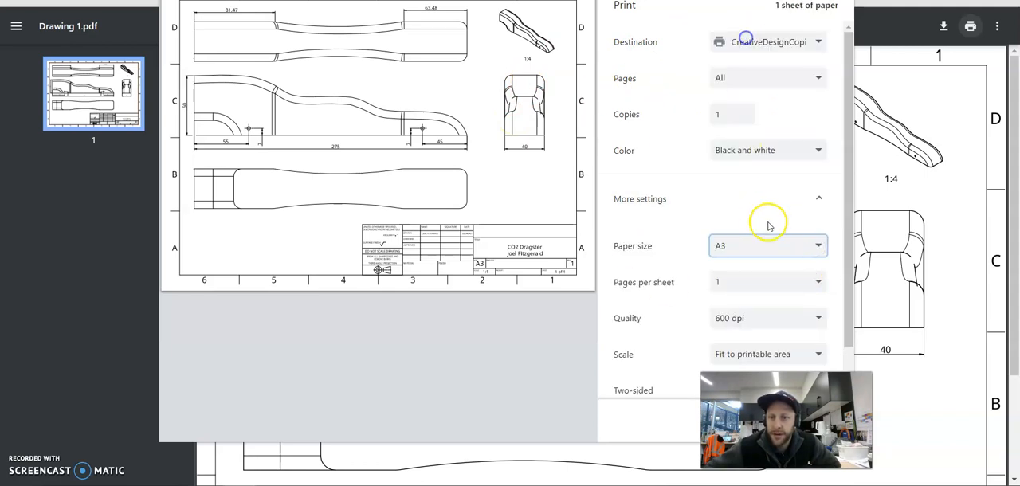
Set the print scale to a custom value of 100.
scroll(726, 333, down, 1)
click(768, 306)
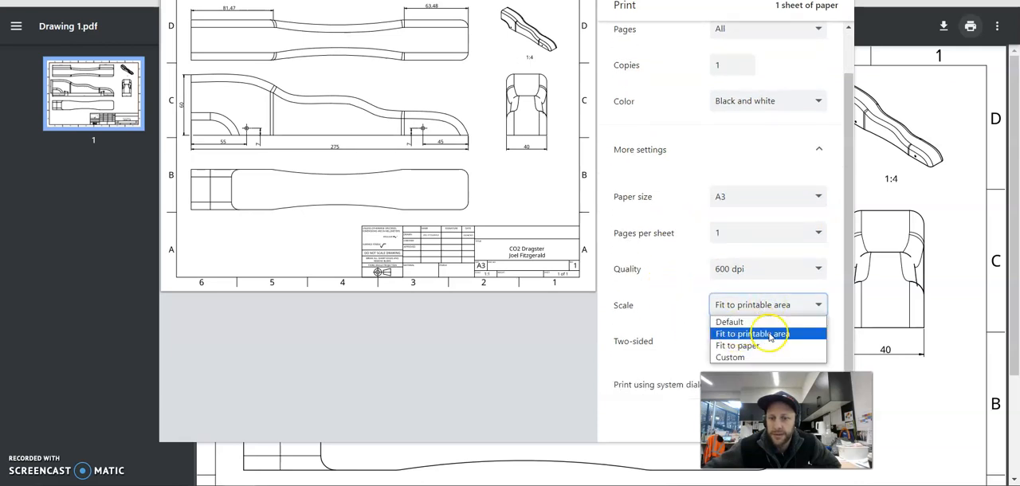
click(743, 358)
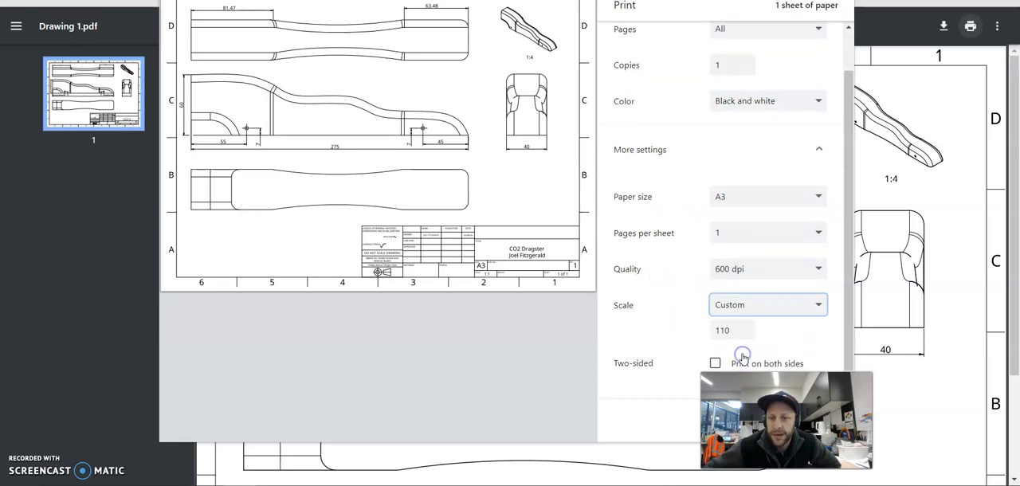
click(744, 334)
click(744, 334)
click(744, 334)
click(745, 333)
click(744, 334)
click(744, 333)
click(745, 333)
click(744, 333)
click(744, 333)
scroll(757, 319, down, 1)
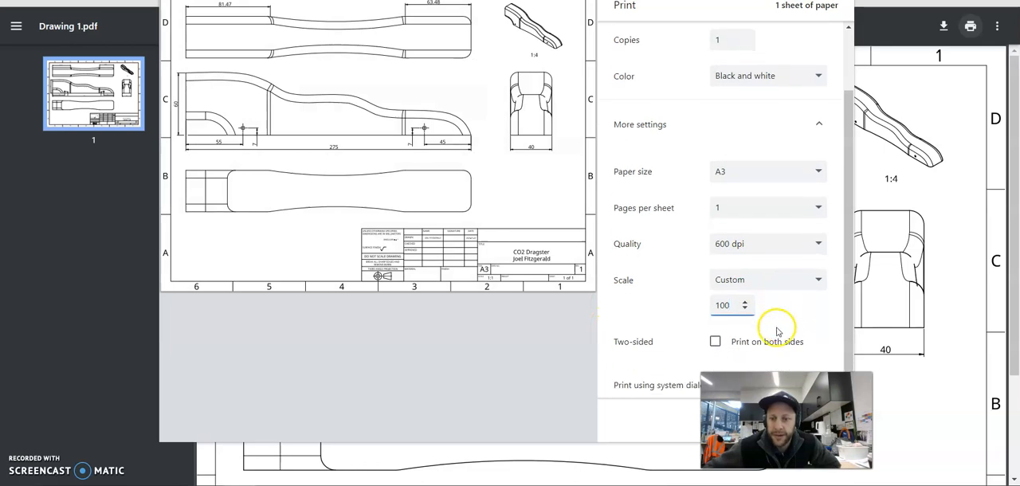